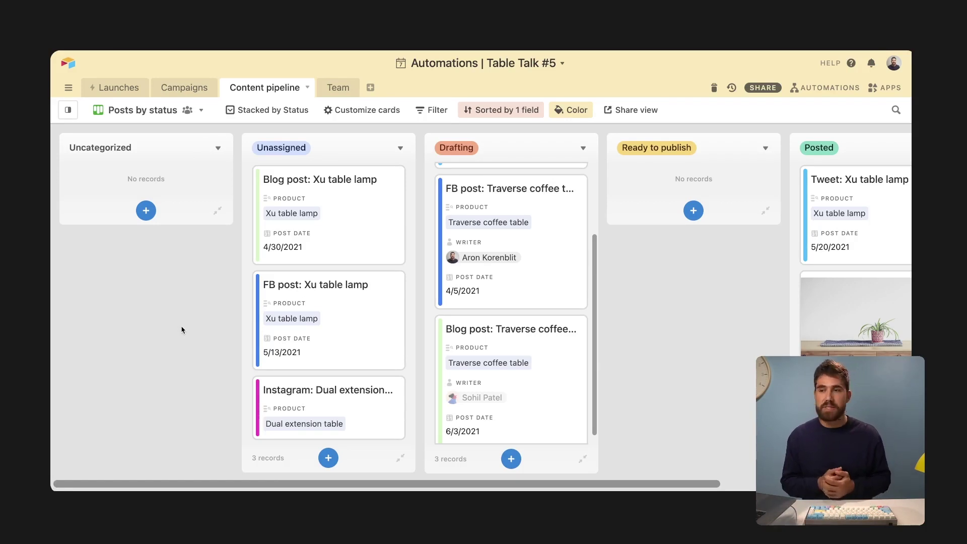
- Create a 'New product launch' automation for the Launches table, triggered when a record is created
{"action": "left_click", "coordinate": [115, 87]}
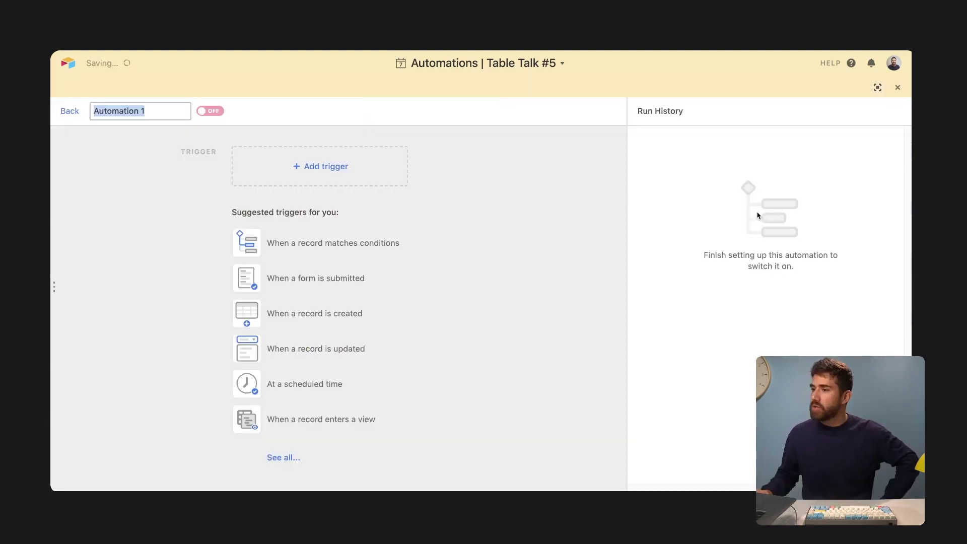
{"action": "left_click", "coordinate": [304, 242]}
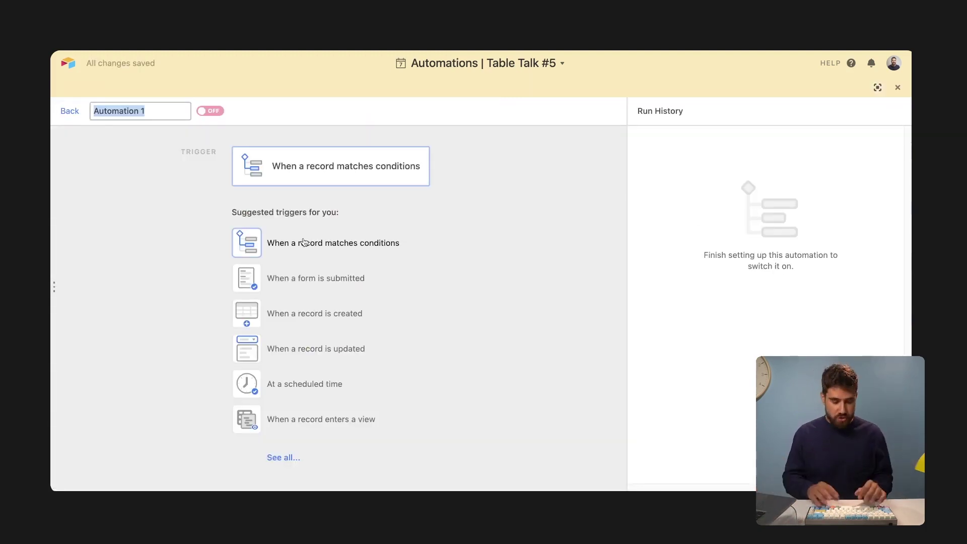
{"action": "type", "text": "New product launch"}
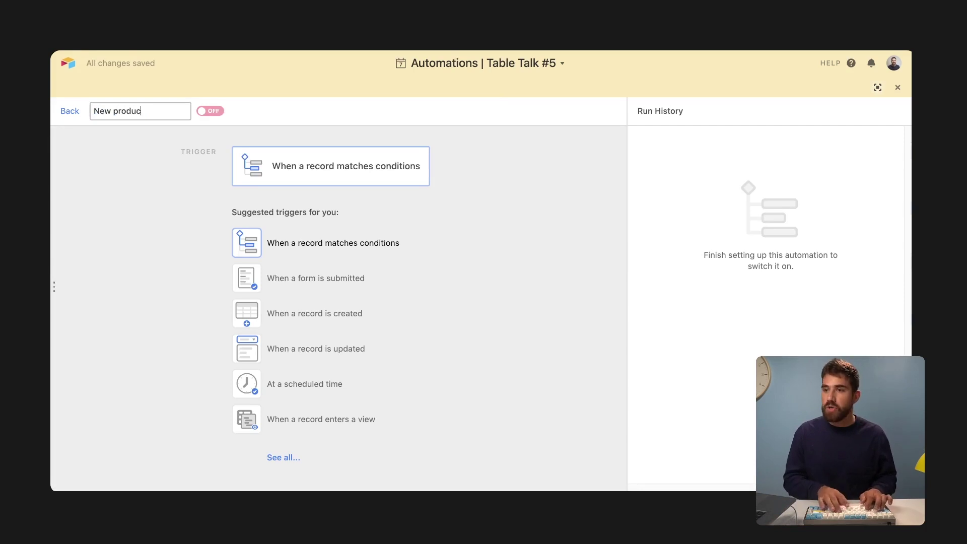
{"action": "key", "text": "Return"}
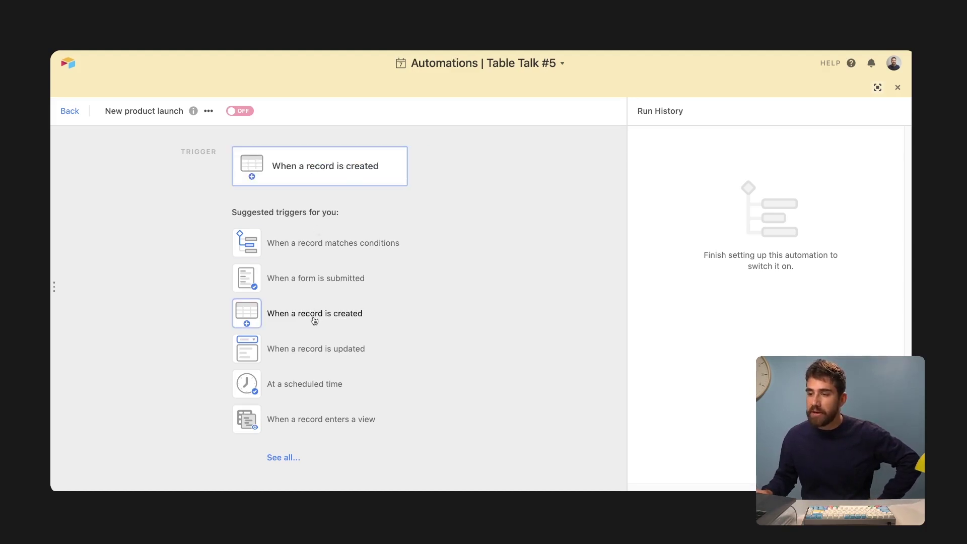
{"action": "left_click", "coordinate": [314, 320]}
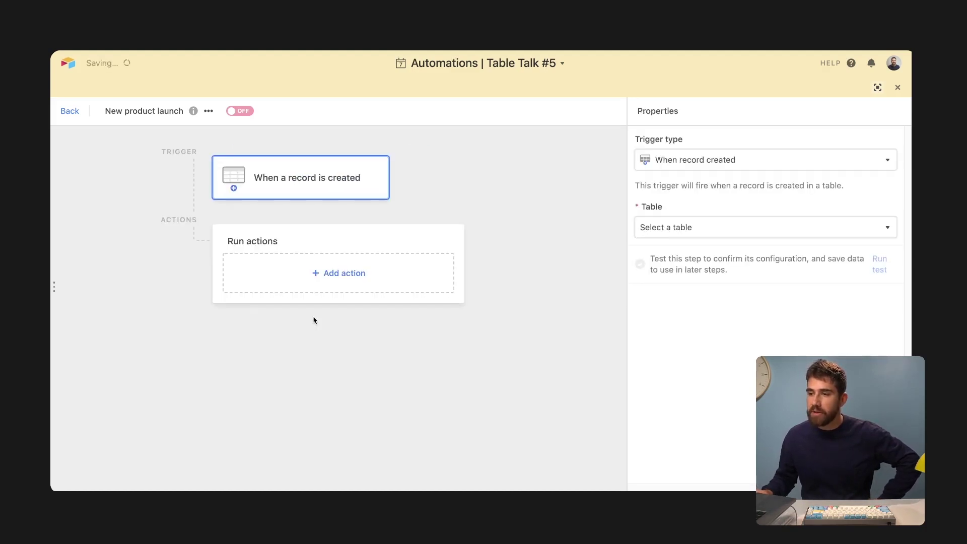
- Watch the Launches table in the trigger and add a Slack 'Send message' action
{"action": "left_click", "coordinate": [725, 230]}
{"action": "left_click", "coordinate": [704, 268]}
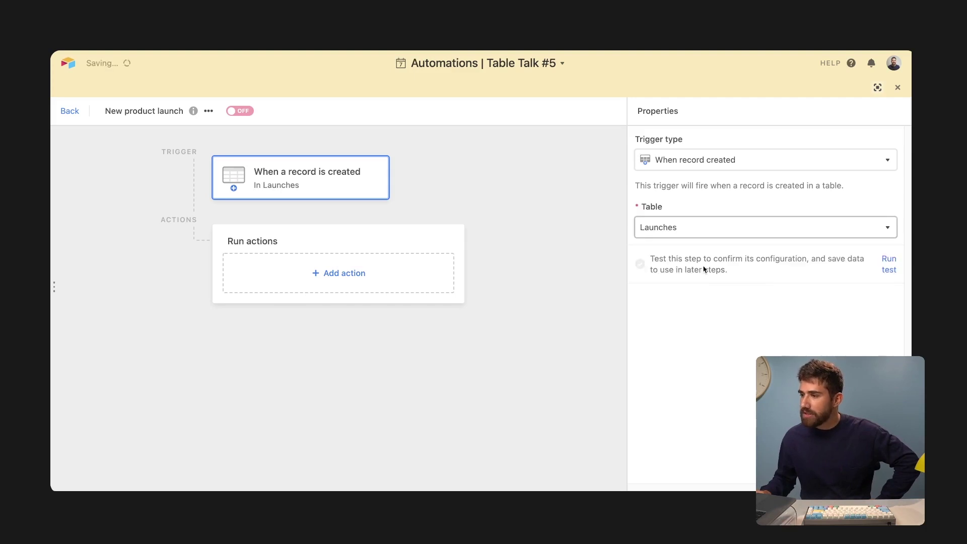
{"action": "left_click", "coordinate": [273, 287]}
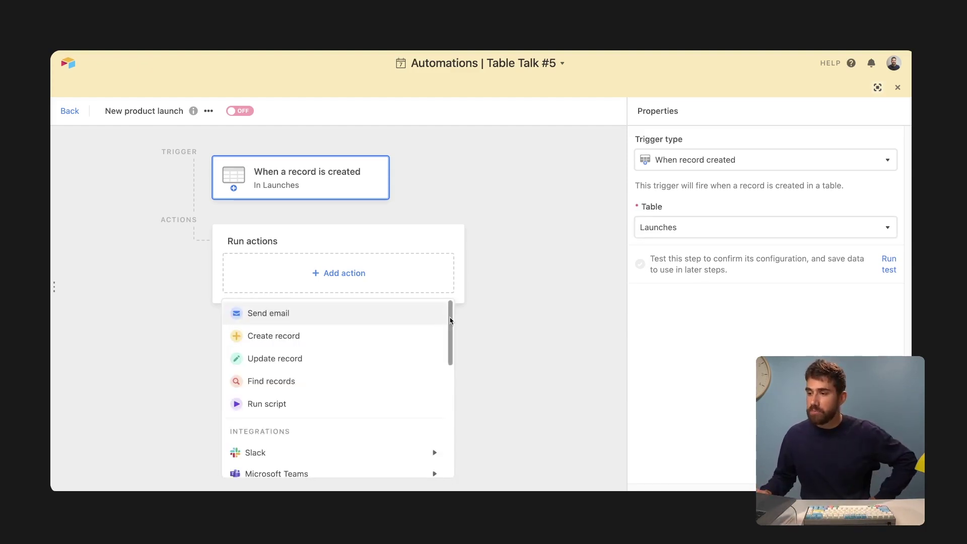
{"action": "scroll", "coordinate": [451, 332], "scroll_direction": "down", "scroll_amount": 2}
{"action": "scroll", "coordinate": [453, 348], "scroll_direction": "down", "scroll_amount": 4}
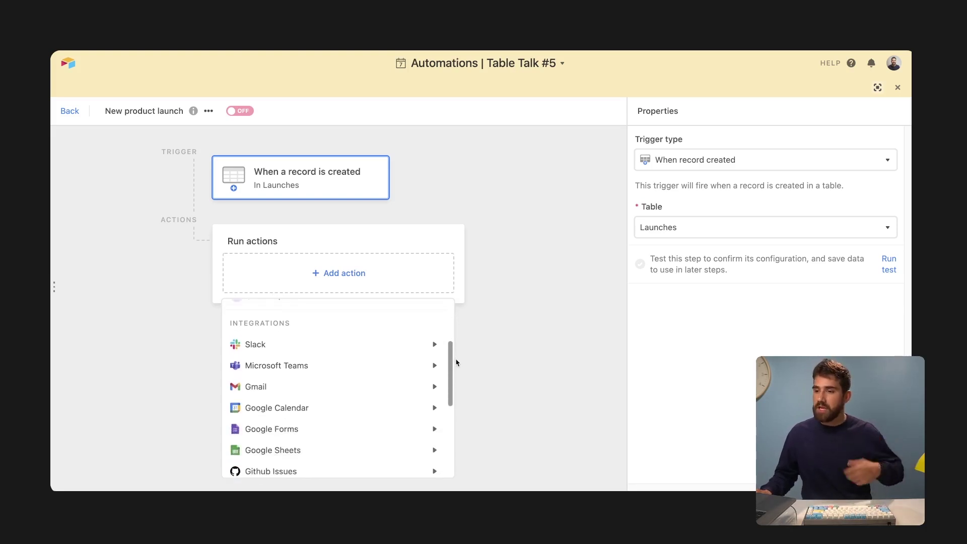
{"action": "mouse_move", "coordinate": [359, 361]}
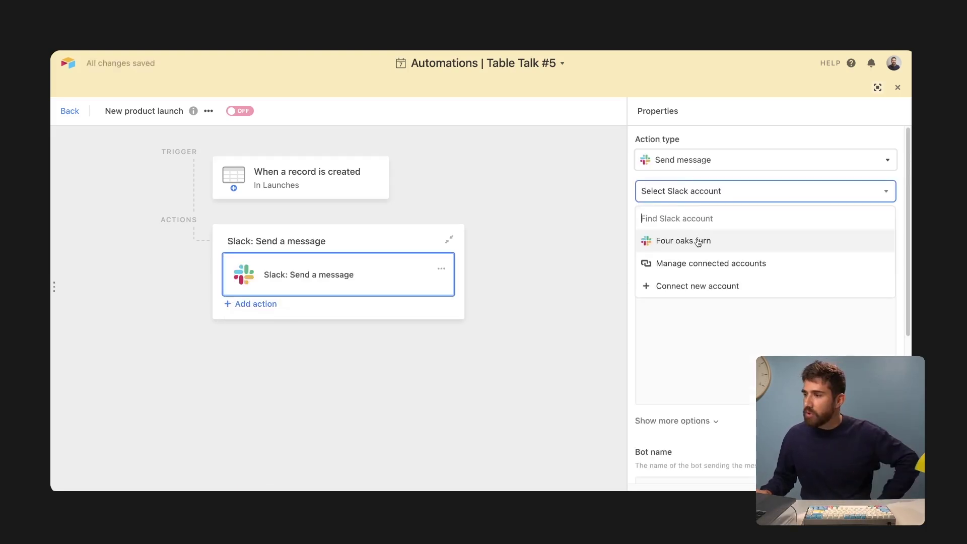
{"action": "left_click", "coordinate": [698, 241]}
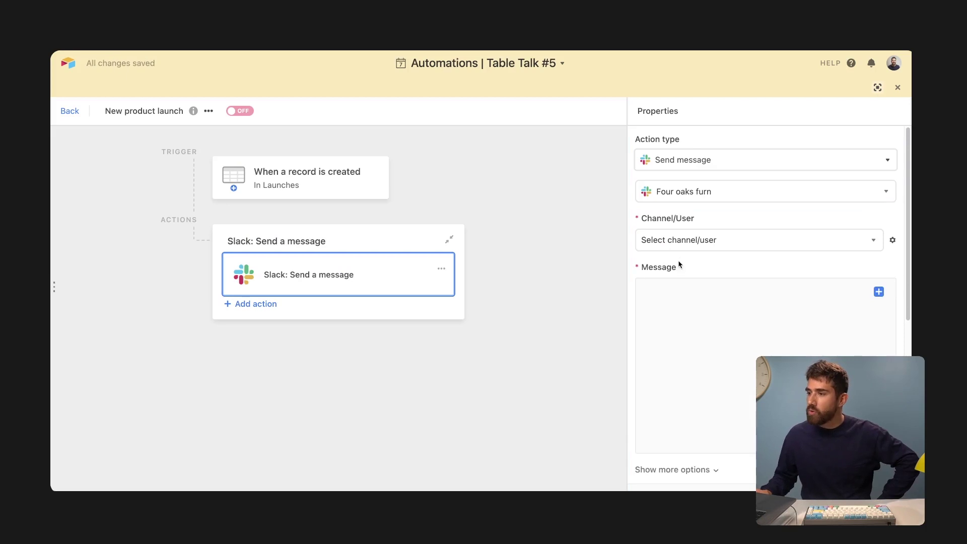
- Post through the Four oaks furn Slack workspace to the #social-campaigns channel
{"action": "left_click", "coordinate": [684, 240]}
{"action": "type", "text": "soci"}
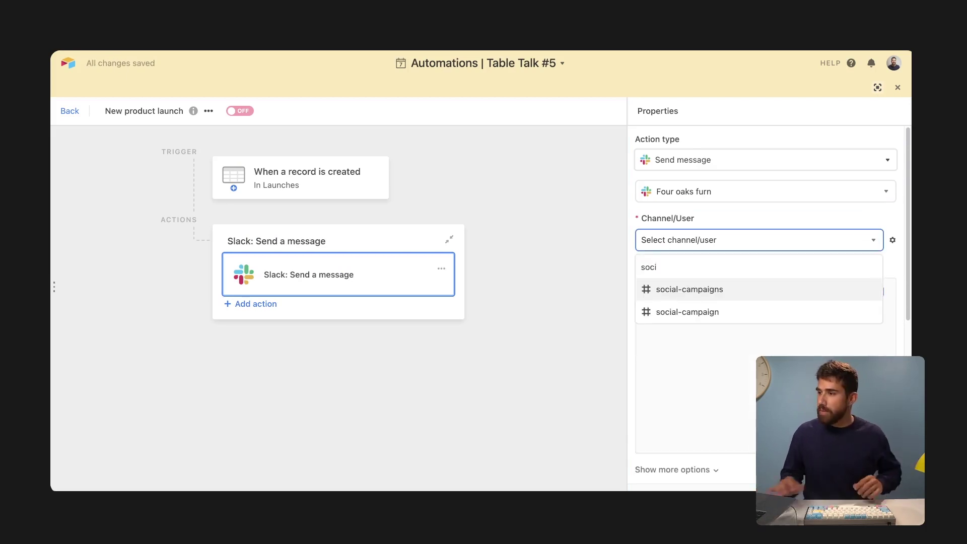
{"action": "left_click", "coordinate": [693, 292]}
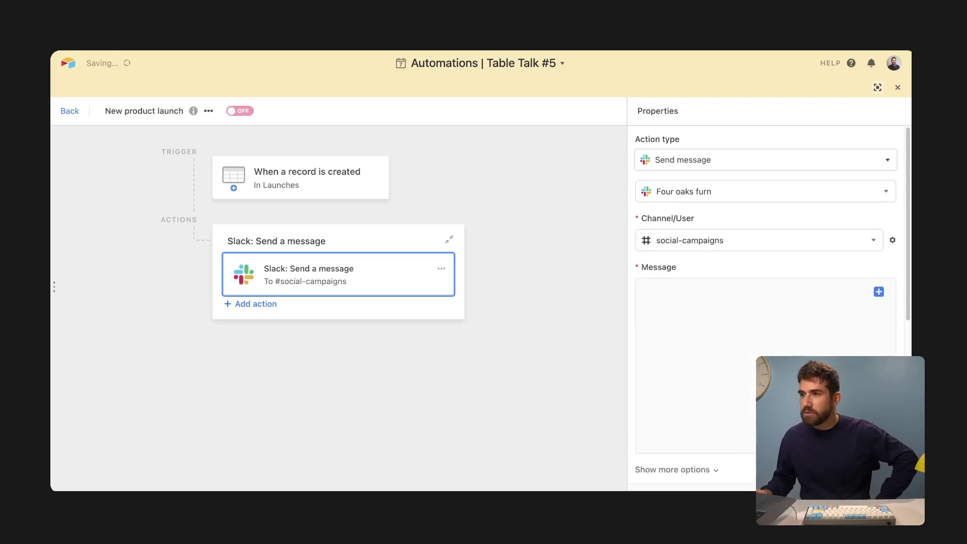
- Write the message 'A new product is locked! It's called {Name}. Learn more here: {Airtable record URL}'
{"action": "left_click", "coordinate": [714, 307]}
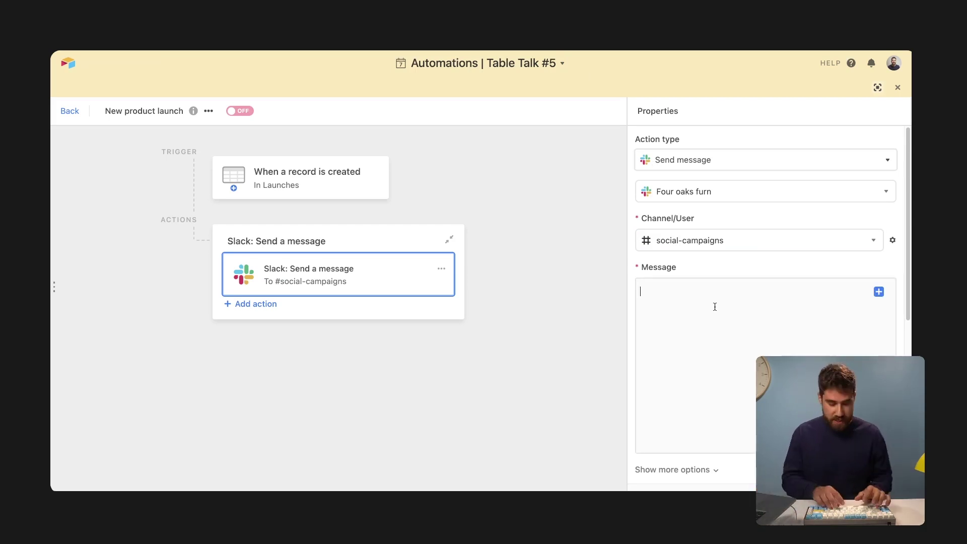
{"action": "type", "text": "A new product is "}
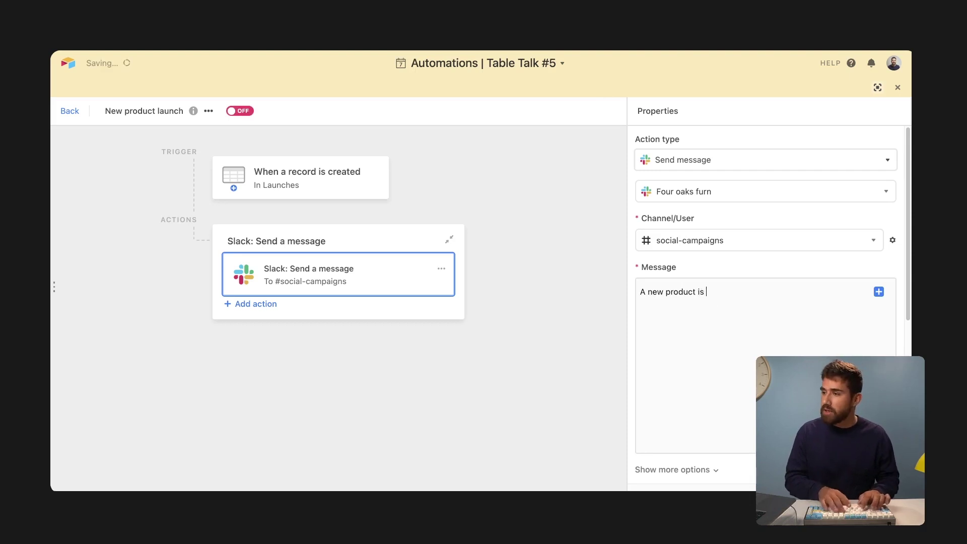
{"action": "type", "text": "locked! It's called"}
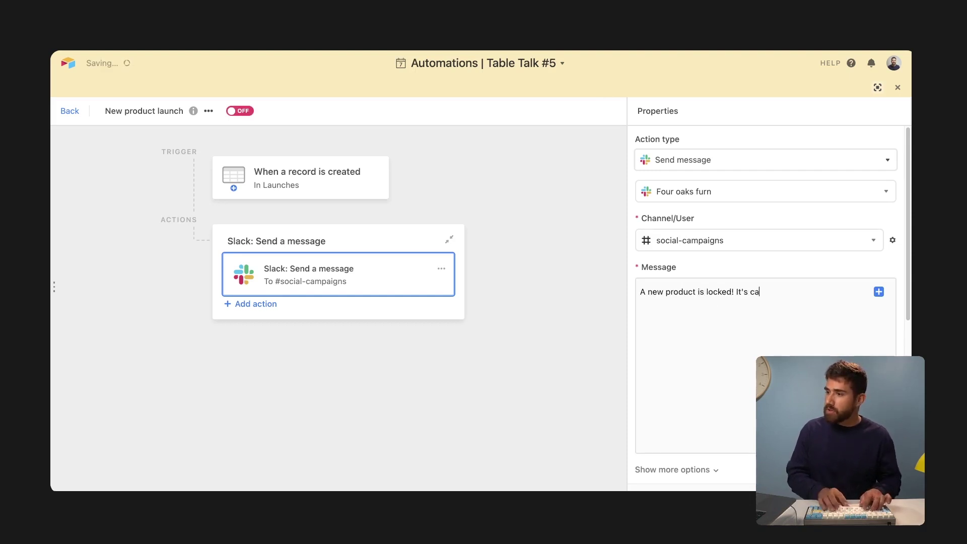
{"action": "left_click", "coordinate": [878, 291]}
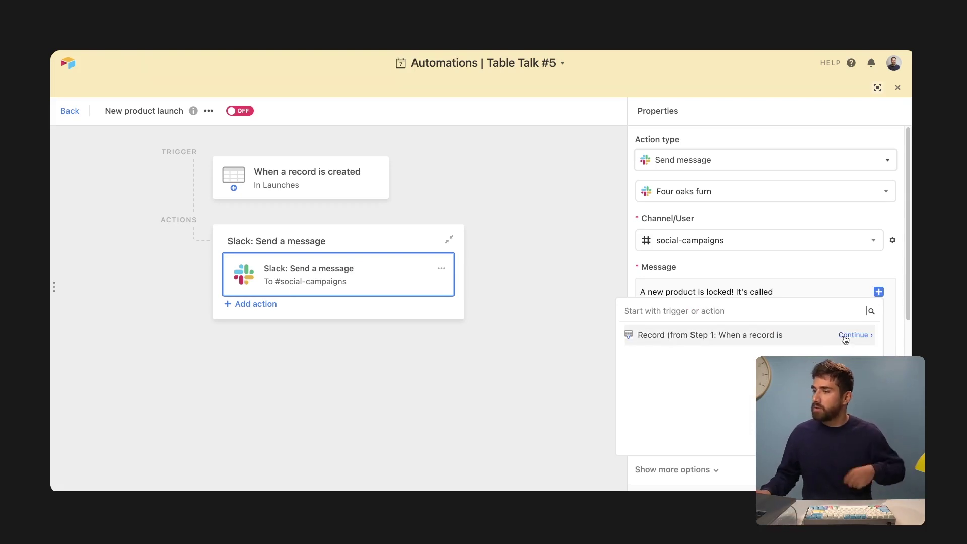
{"action": "left_click", "coordinate": [852, 335]}
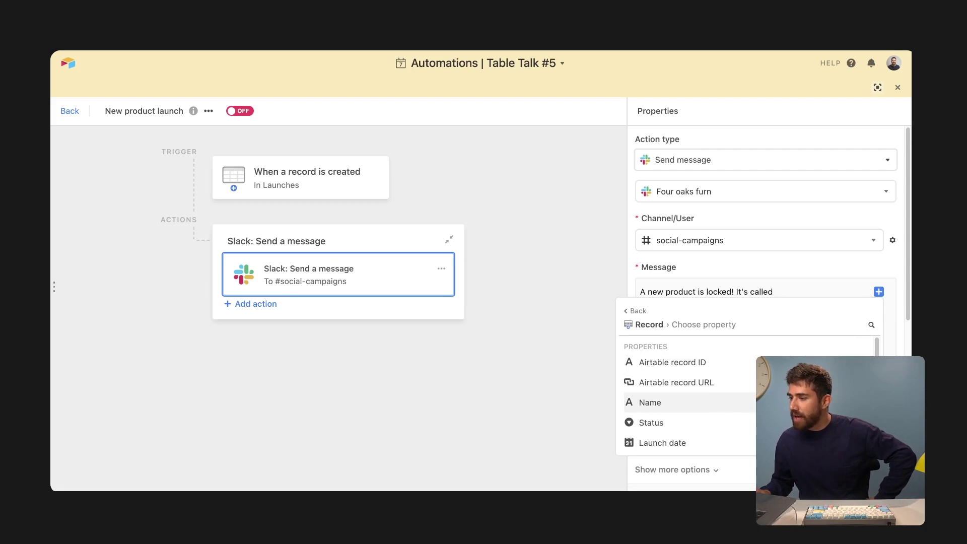
{"action": "key", "text": "Return"}
{"action": "type", "text": "."}
{"action": "key", "text": "Return"}
{"action": "key", "text": "Return"}
{"action": "type", "text": "Learn more"}
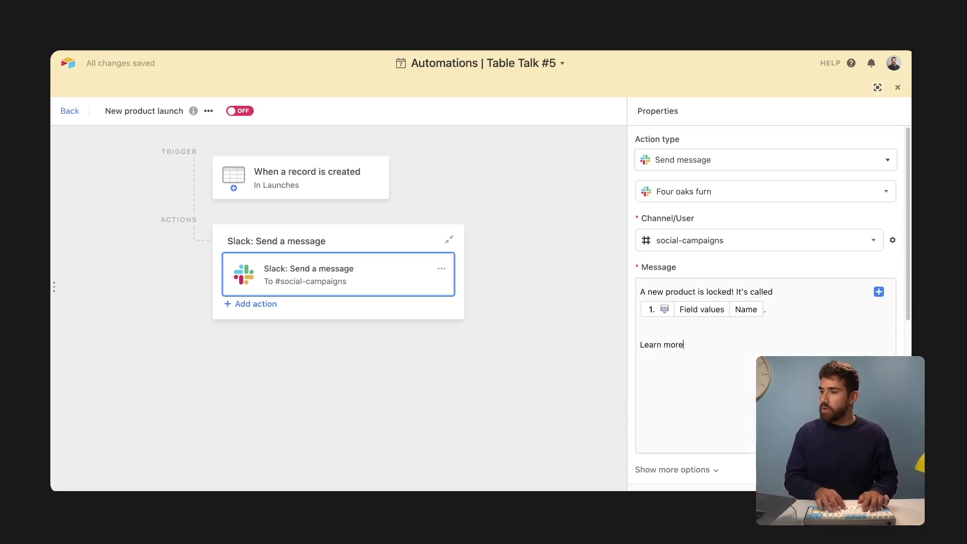
{"action": "type", "text": " here:"}
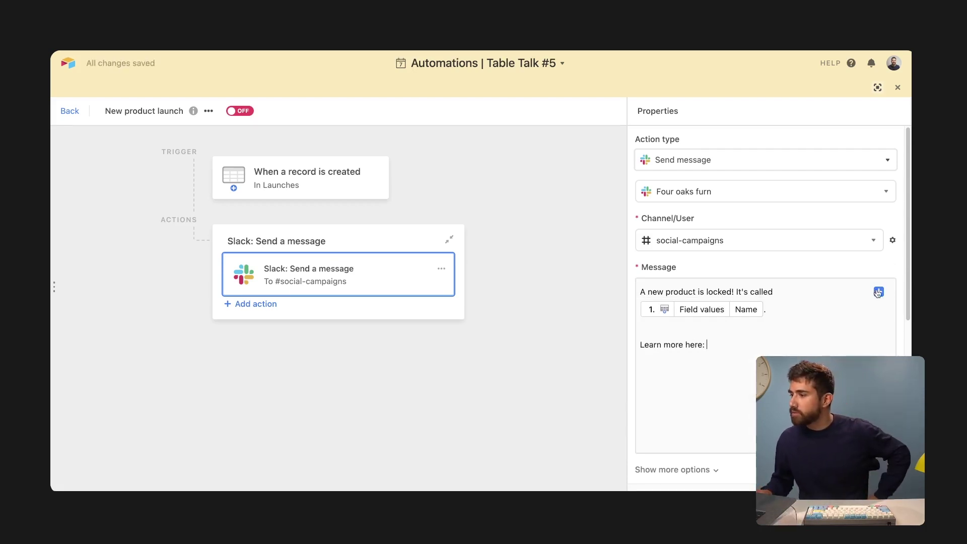
{"action": "left_click", "coordinate": [878, 293]}
{"action": "left_click", "coordinate": [858, 334]}
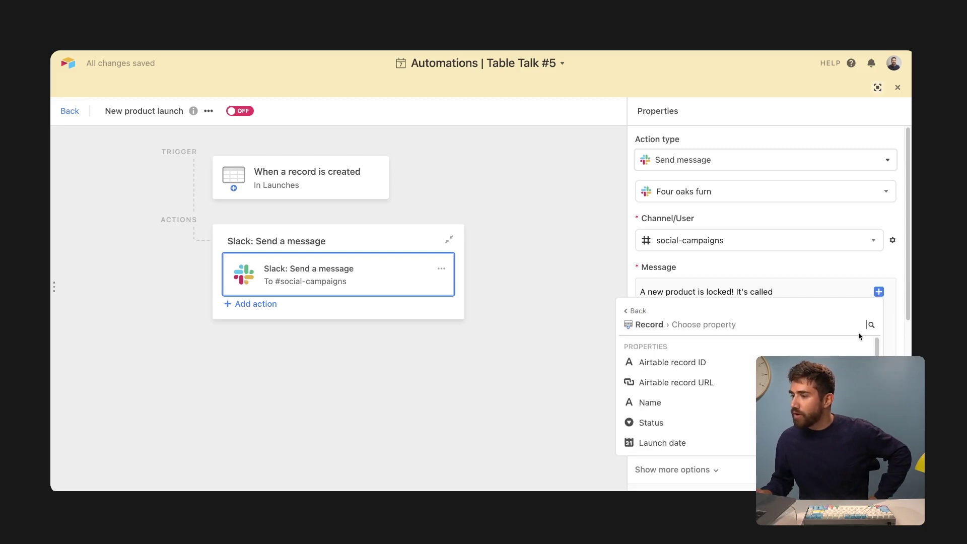
{"action": "left_click", "coordinate": [676, 382]}
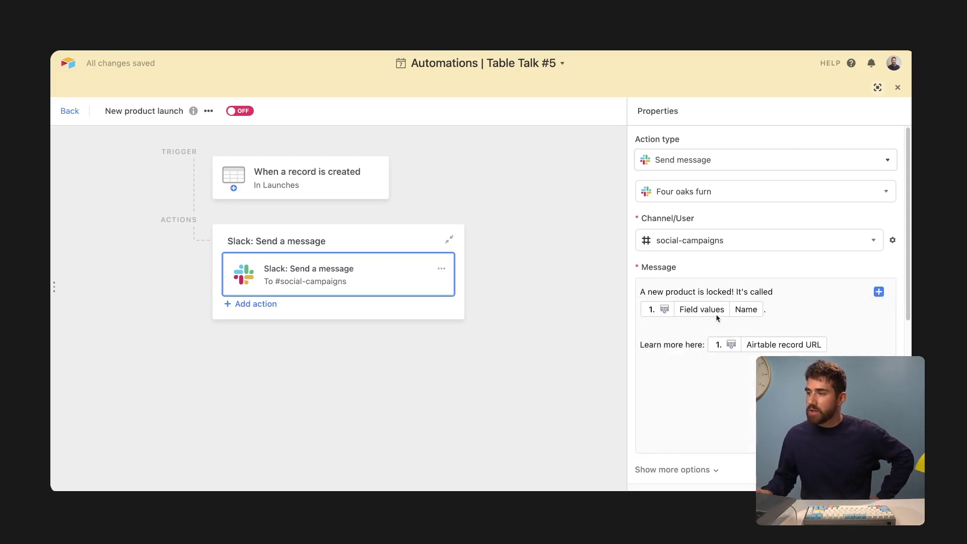
{"action": "key", "text": "Return"}
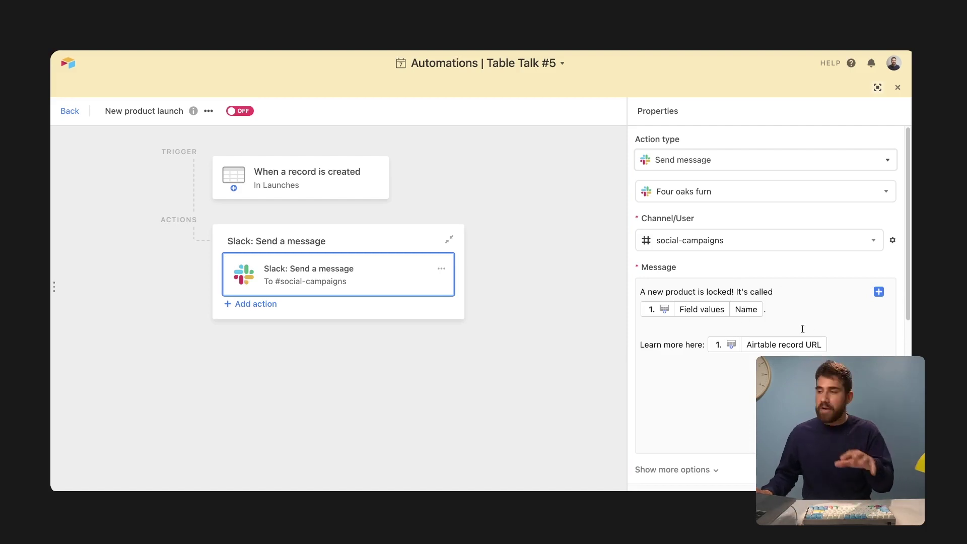
- Switch the New product launch automation on and check Slack for the post
{"action": "scroll", "coordinate": [802, 329], "scroll_direction": "down", "scroll_amount": 2}
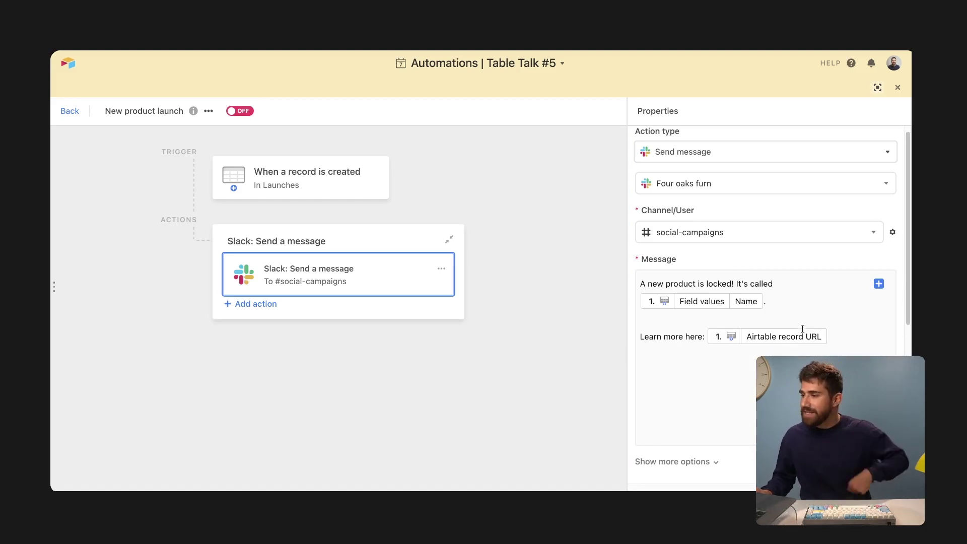
{"action": "scroll", "coordinate": [802, 329], "scroll_direction": "down", "scroll_amount": 10}
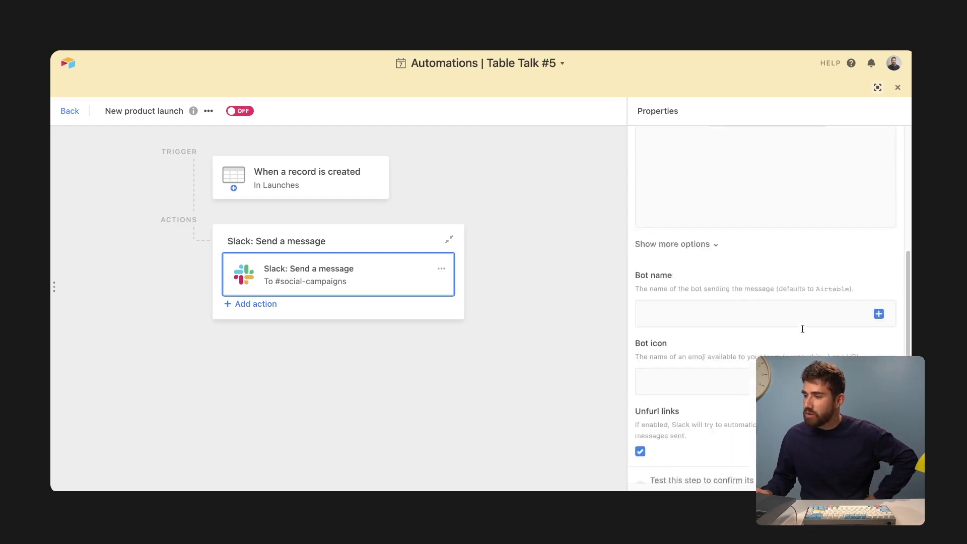
{"action": "left_click", "coordinate": [240, 111]}
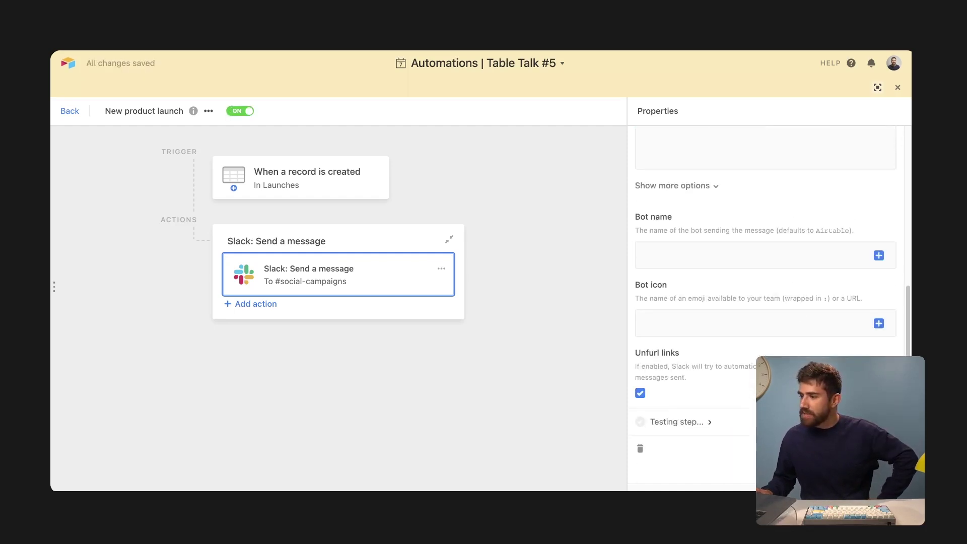
{"action": "key", "text": "super+Tab"}
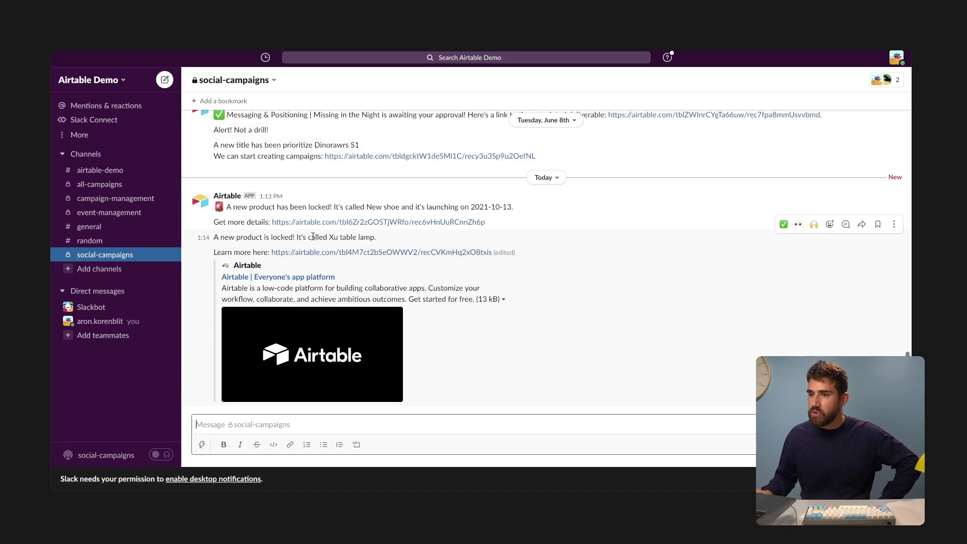
- Review the product name in the #social-campaigns post and open its Airtable record link
{"action": "left_click_drag", "start_coordinate": [334, 236], "coordinate": [357, 235]}
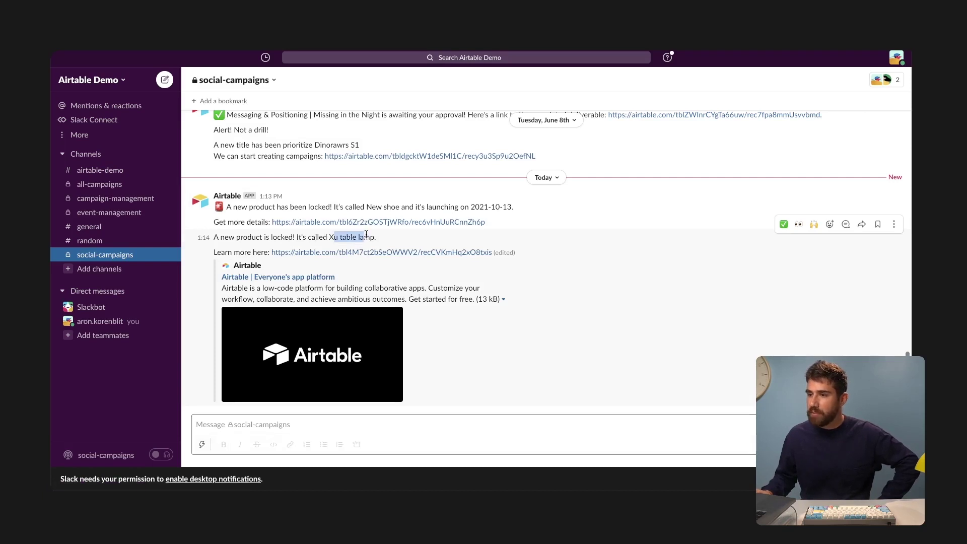
{"action": "left_click", "coordinate": [344, 238]}
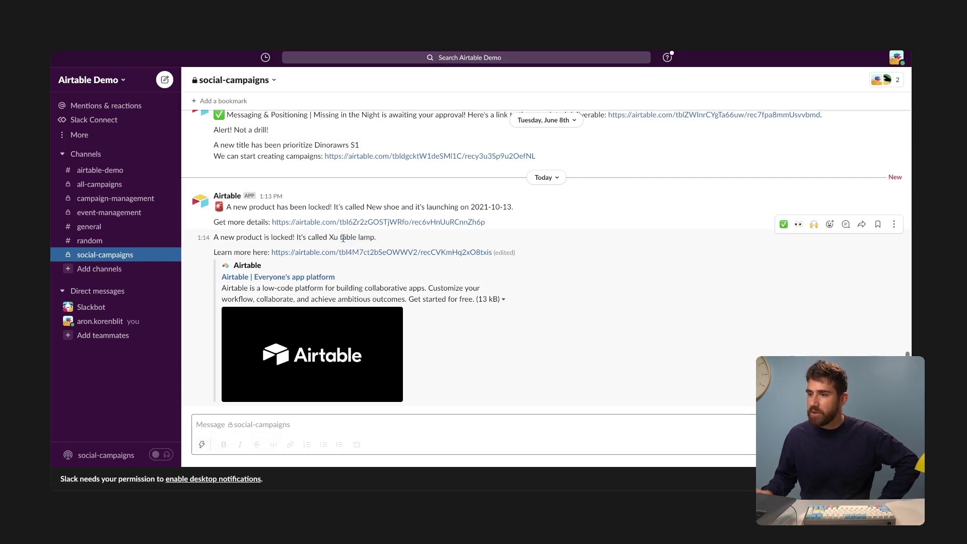
{"action": "left_click", "coordinate": [368, 252]}
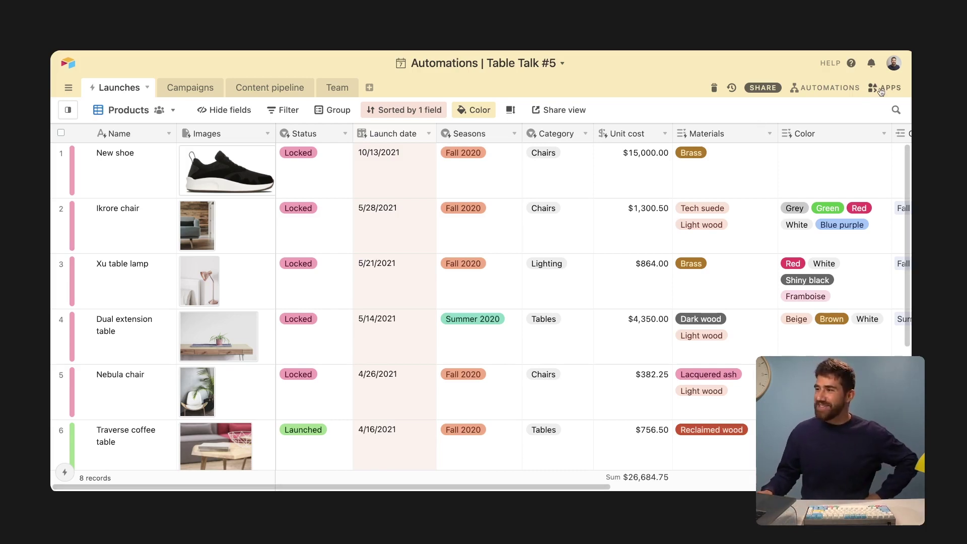
- Open the base's Automations list, showing New product launch switched on
{"action": "left_click", "coordinate": [837, 90]}
- Scroll the Content pipeline board of posts grouped by status
{"action": "scroll", "coordinate": [822, 272], "scroll_direction": "down", "scroll_amount": 3}
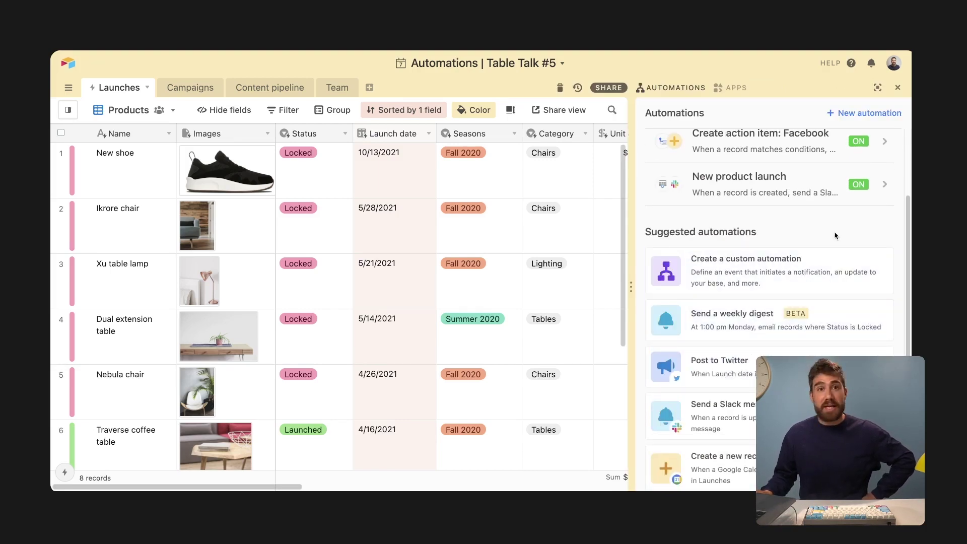
{"action": "scroll", "coordinate": [834, 236], "scroll_direction": "down", "scroll_amount": 2}
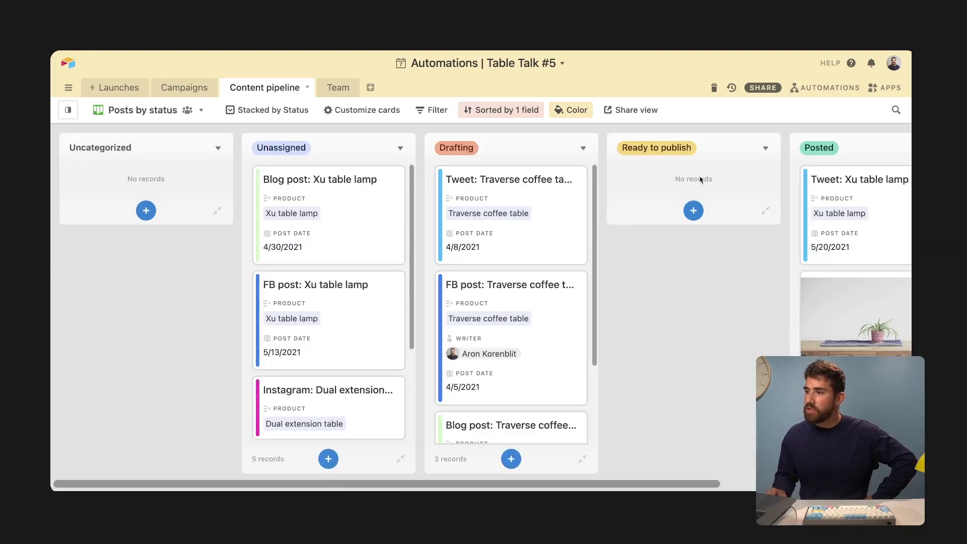
- Switch to Posts by platform and inspect the Traverse coffee table tweet's empty Copy field
{"action": "mouse_move", "coordinate": [68, 110]}
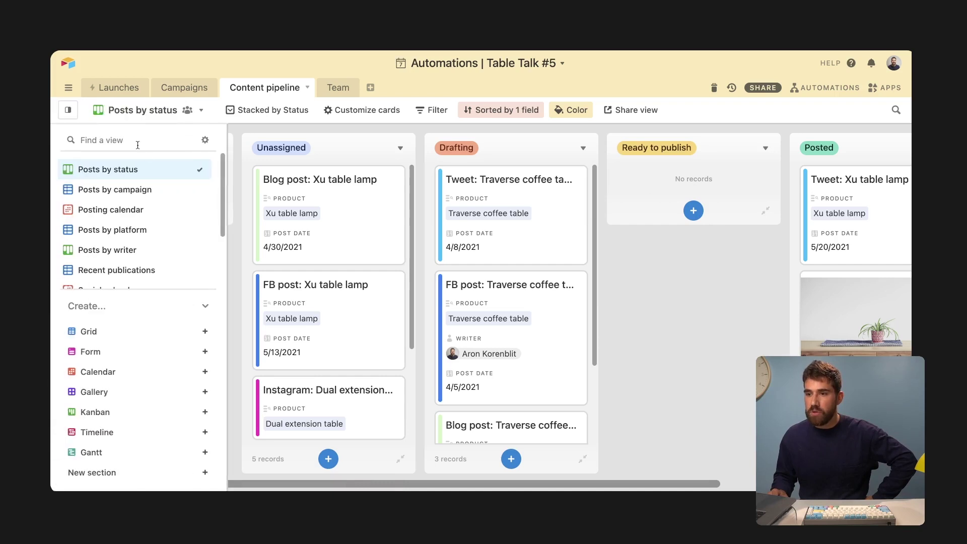
{"action": "left_click", "coordinate": [144, 230]}
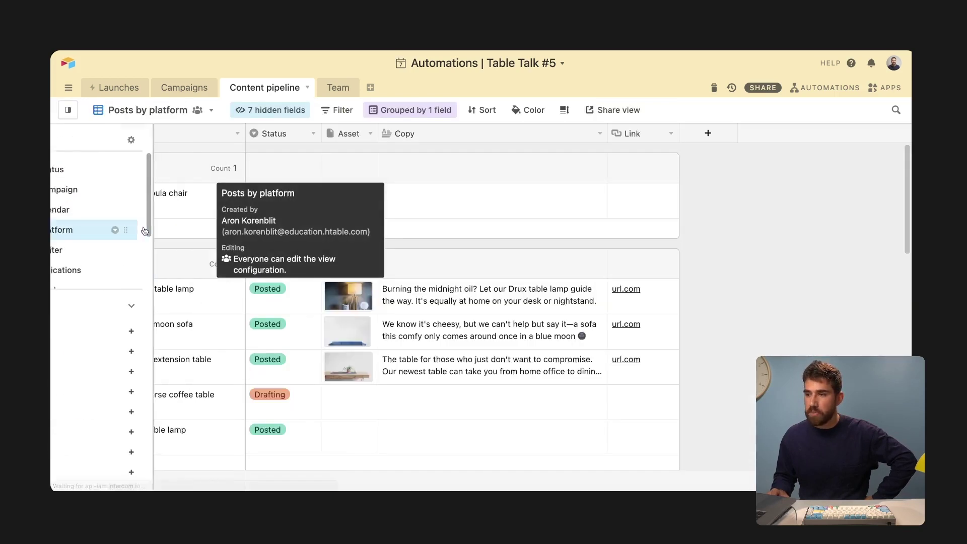
{"action": "scroll", "coordinate": [204, 290], "scroll_direction": "down", "scroll_amount": 4}
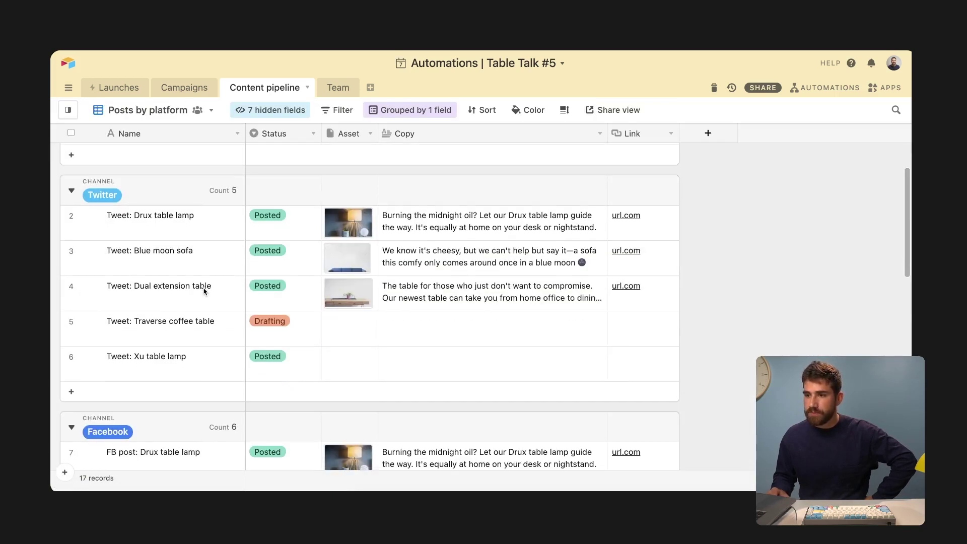
{"action": "left_click", "coordinate": [210, 303]}
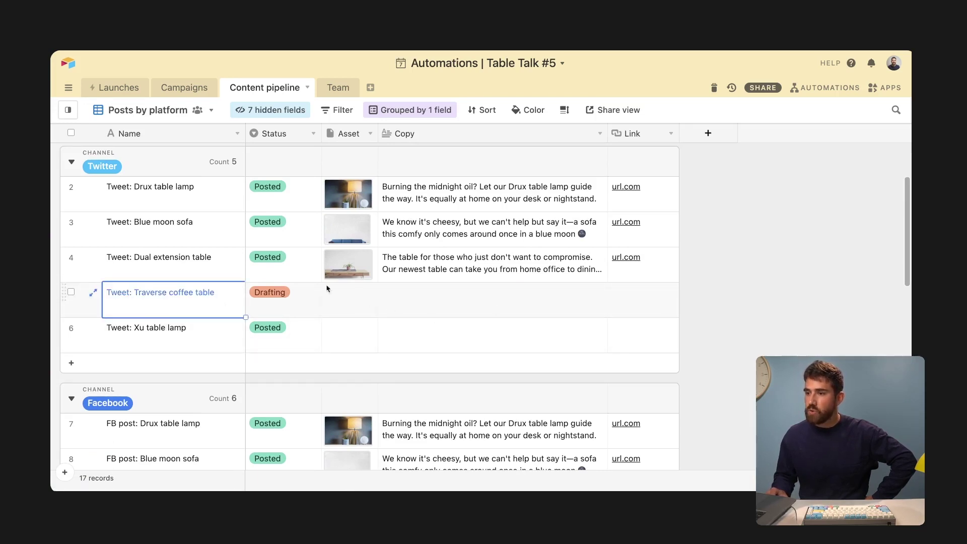
{"action": "left_click", "coordinate": [408, 308]}
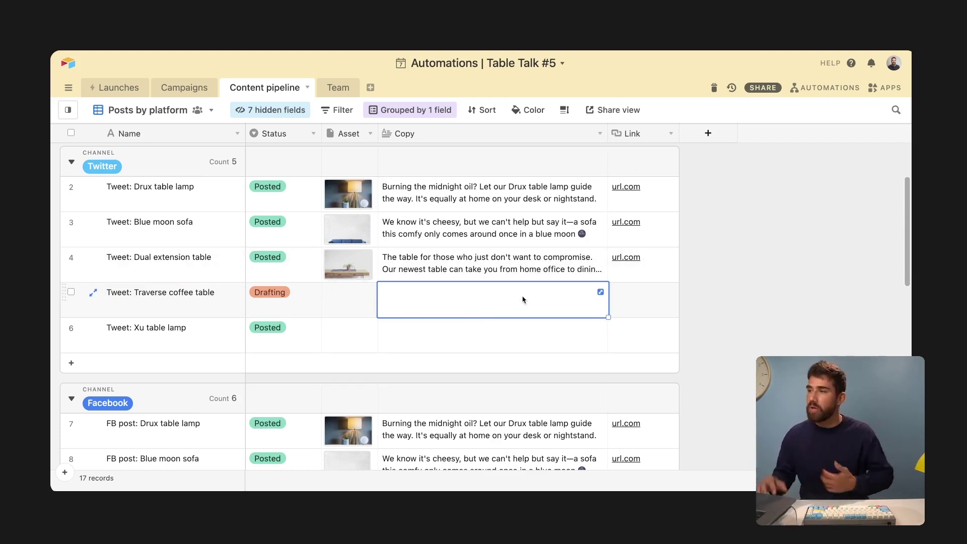
{"action": "left_click", "coordinate": [825, 88]}
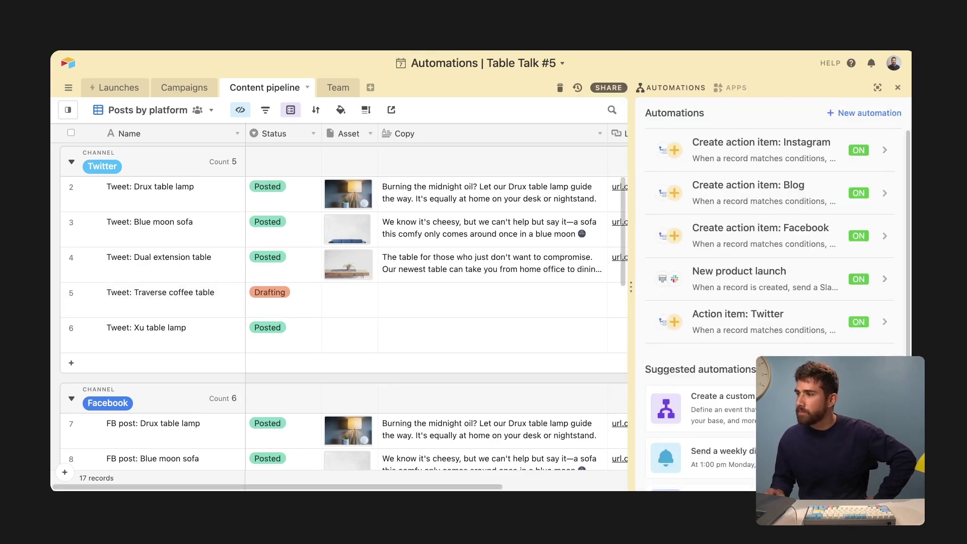
- Create a 'Send tweet' automation with a 'When record matches conditions' trigger
{"action": "left_click", "coordinate": [882, 115]}
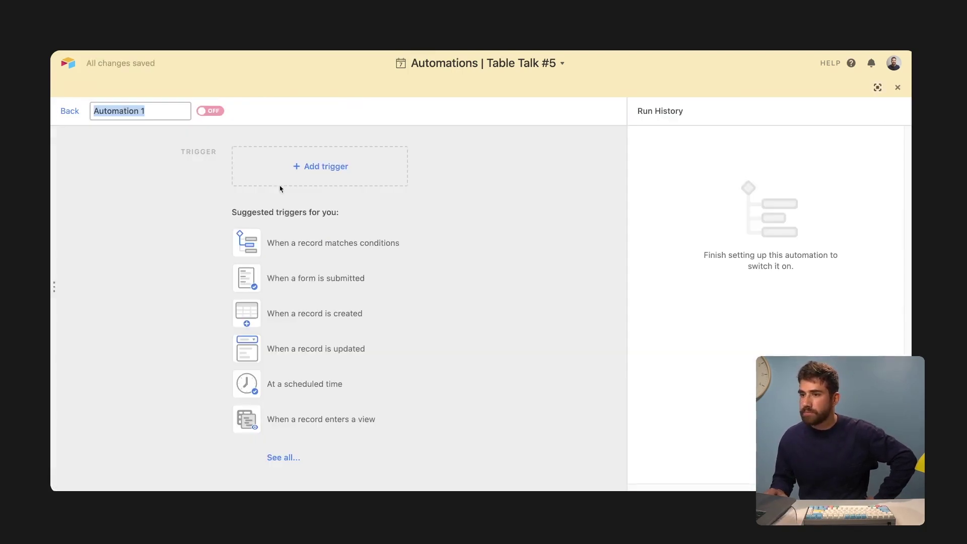
{"action": "type", "text": "Send tweet"}
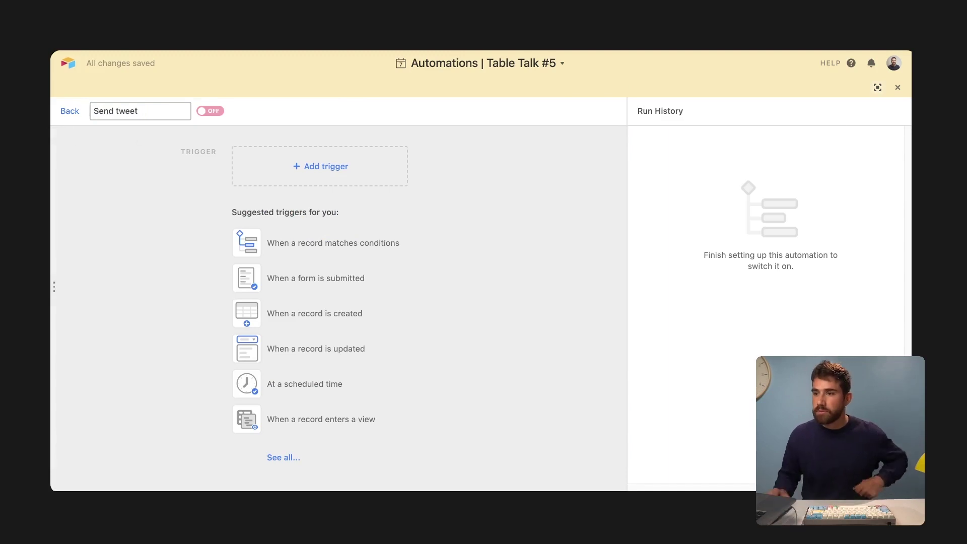
{"action": "key", "text": "Return"}
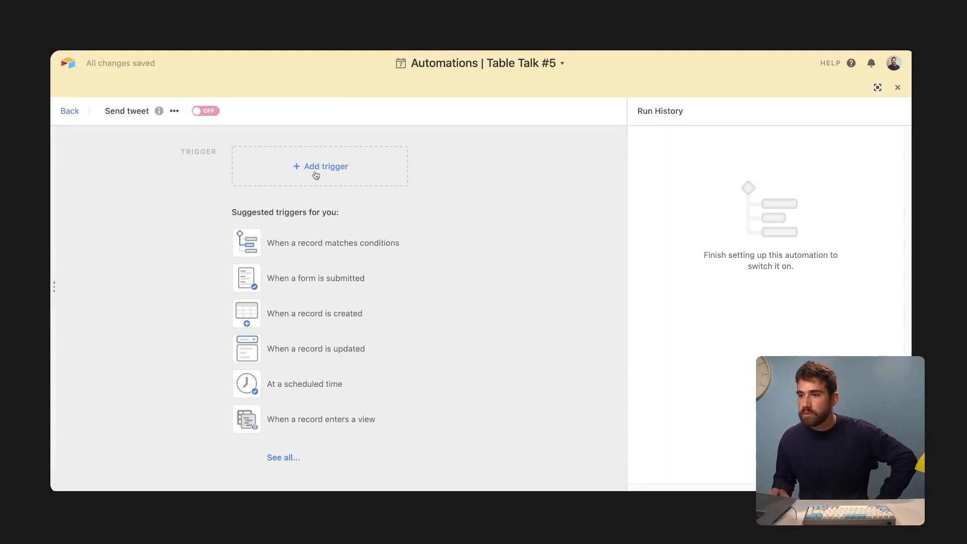
{"action": "left_click", "coordinate": [315, 175]}
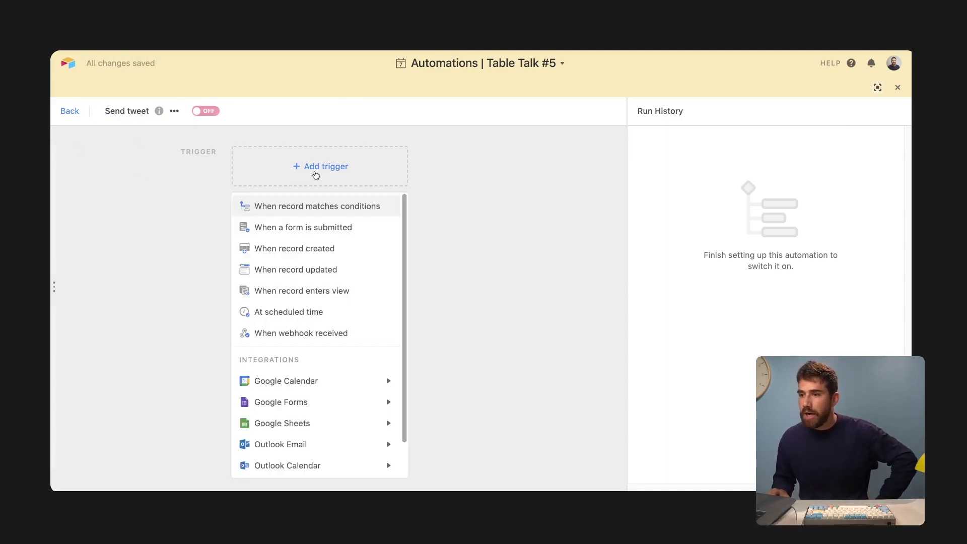
{"action": "left_click", "coordinate": [328, 207]}
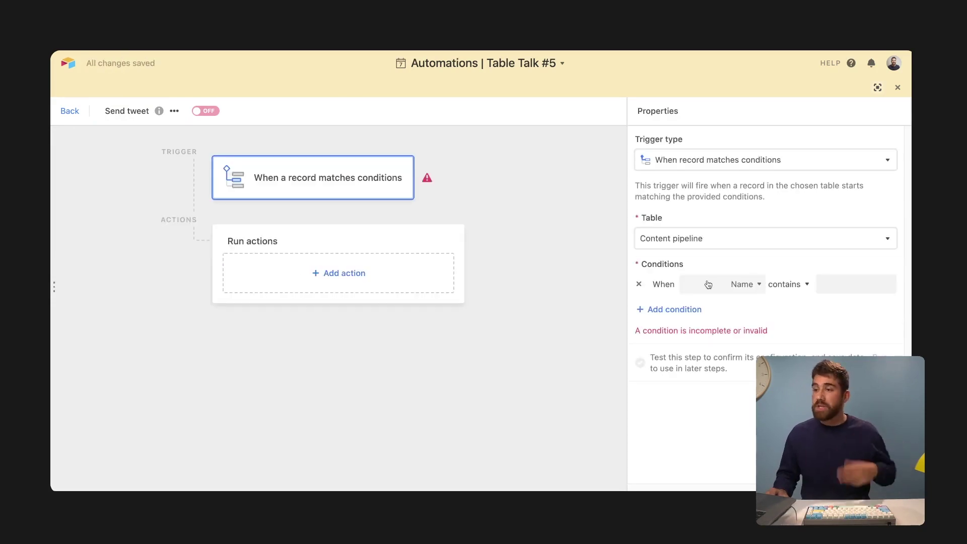
- Set the trigger conditions to Status is Ready to publish and Channel is Twitter
{"action": "left_click", "coordinate": [709, 284]}
{"action": "type", "text": "stat"}
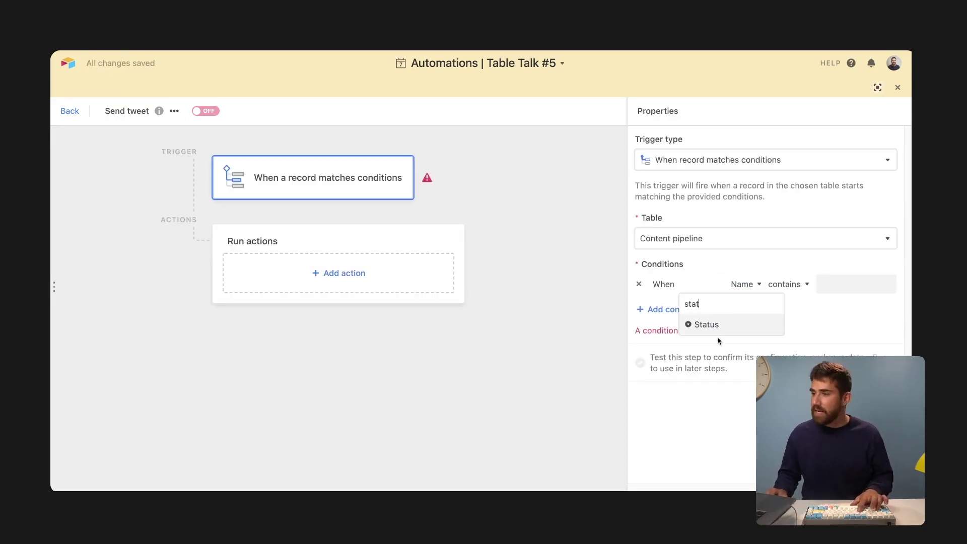
{"action": "left_click", "coordinate": [714, 326]}
{"action": "left_click", "coordinate": [813, 288]}
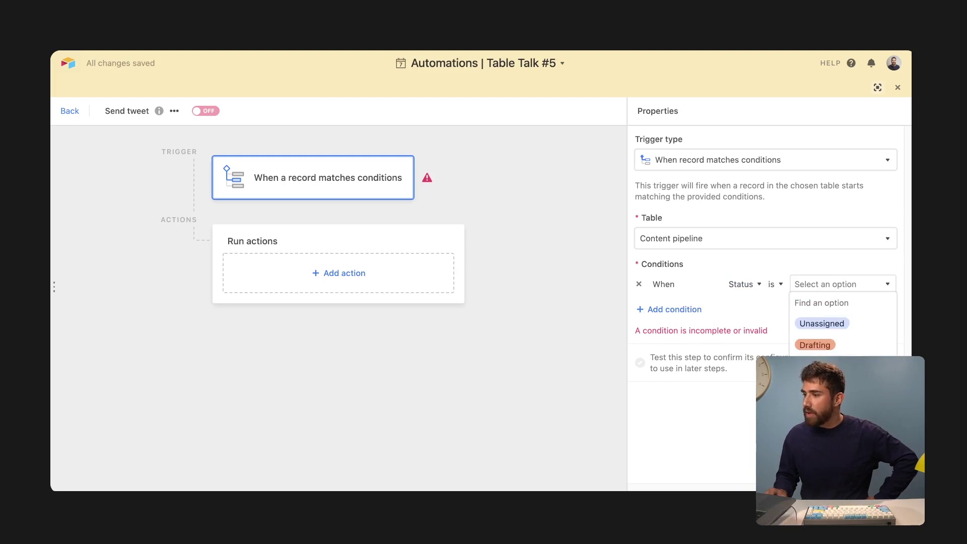
{"action": "left_click", "coordinate": [828, 388]}
{"action": "left_click", "coordinate": [650, 310]}
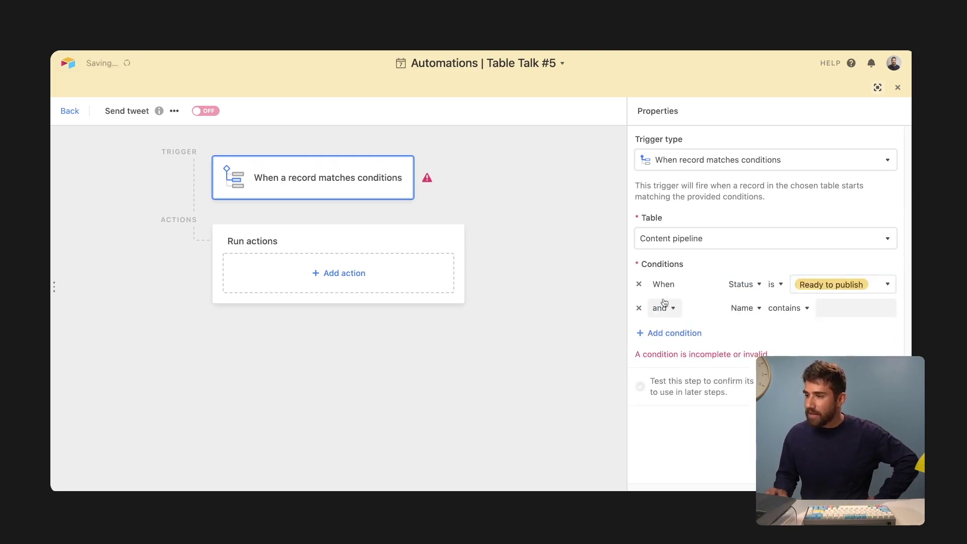
{"action": "left_click", "coordinate": [741, 308]}
{"action": "left_click", "coordinate": [730, 370]}
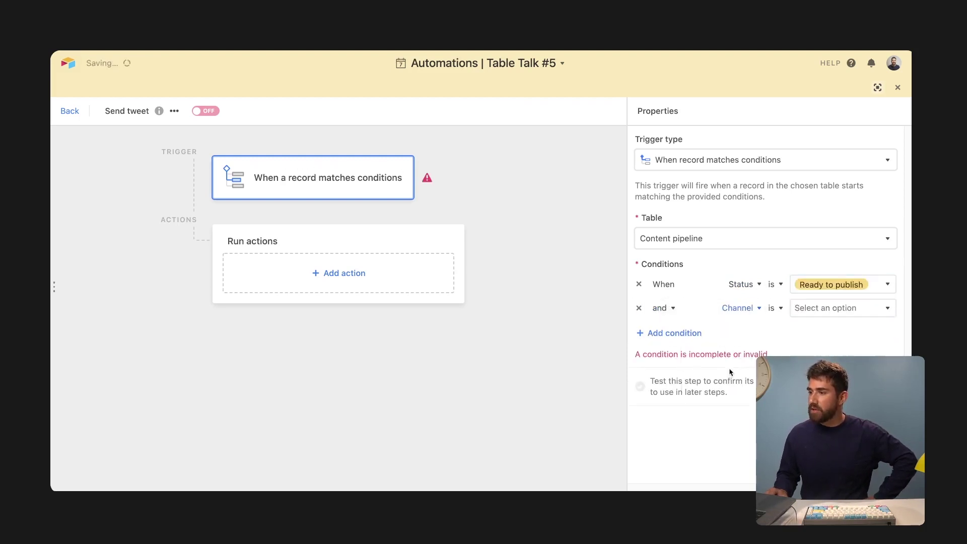
{"action": "left_click", "coordinate": [816, 307]}
{"action": "left_click", "coordinate": [812, 346]}
{"action": "left_click", "coordinate": [326, 271]}
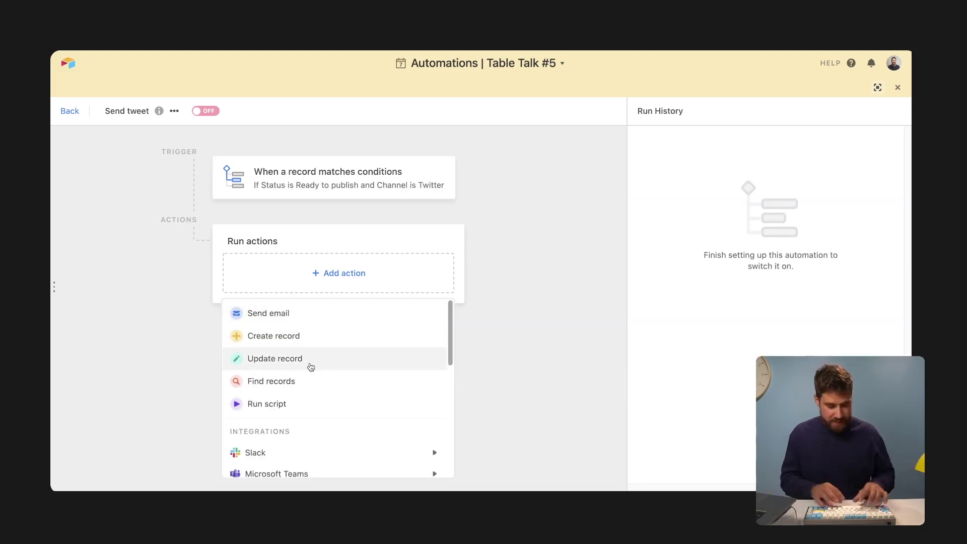
- Add a Twitter 'Post tweet' action posting from the connected Four oaks furn account
{"action": "scroll", "coordinate": [309, 367], "scroll_direction": "down", "scroll_amount": 5}
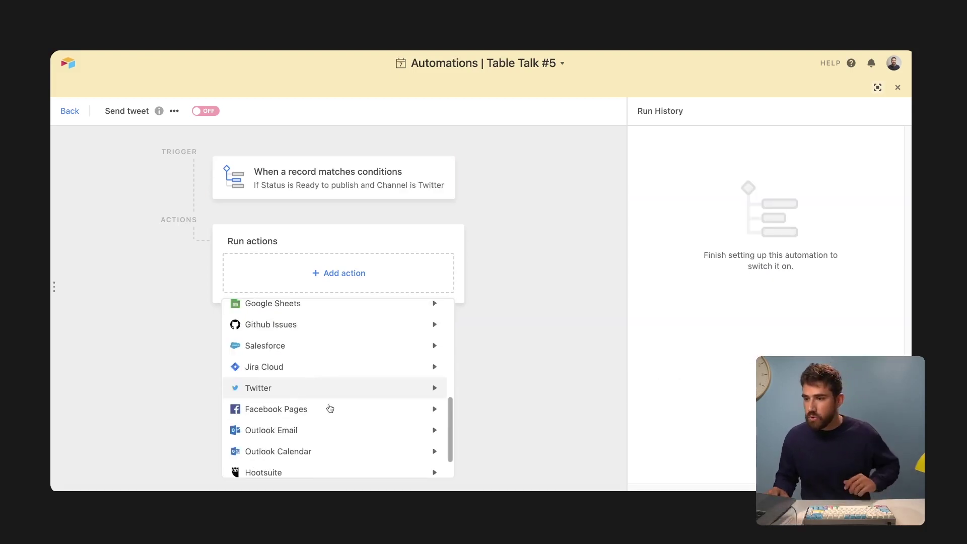
{"action": "mouse_move", "coordinate": [403, 388]}
{"action": "left_click", "coordinate": [490, 391]}
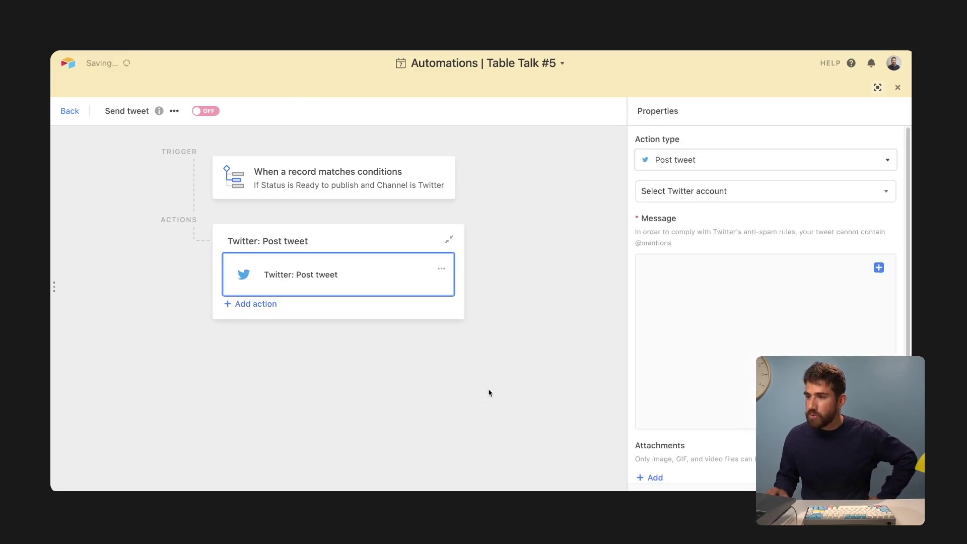
{"action": "left_click", "coordinate": [685, 200]}
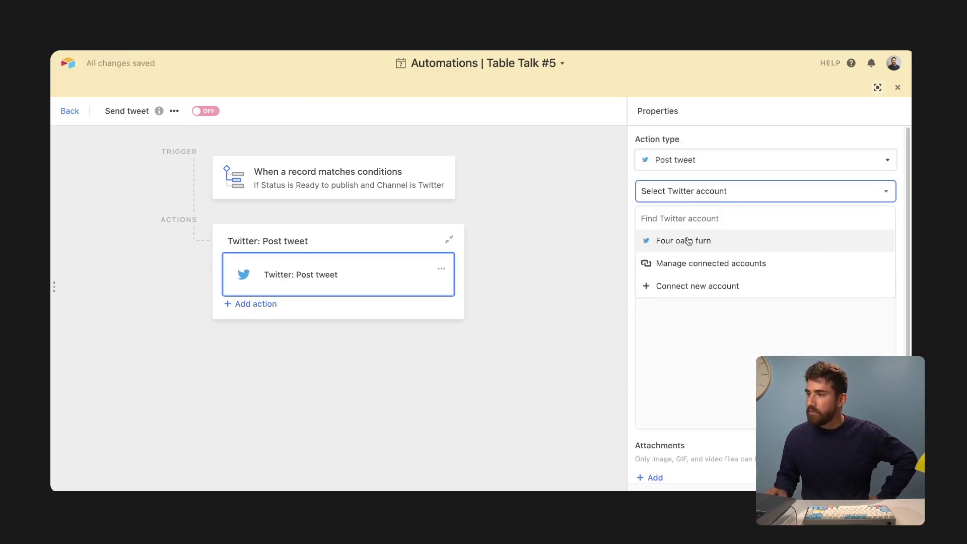
{"action": "left_click", "coordinate": [689, 241]}
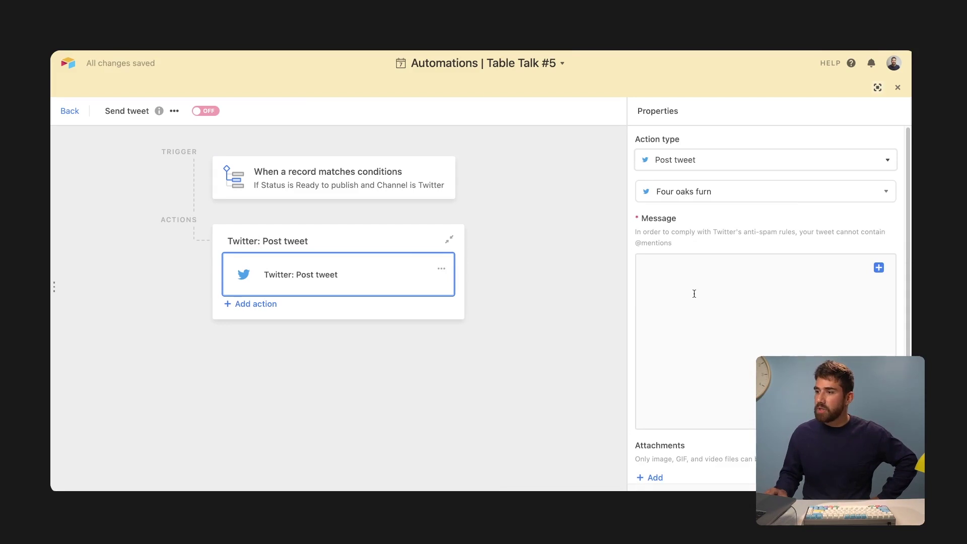
{"action": "left_click", "coordinate": [877, 87]}
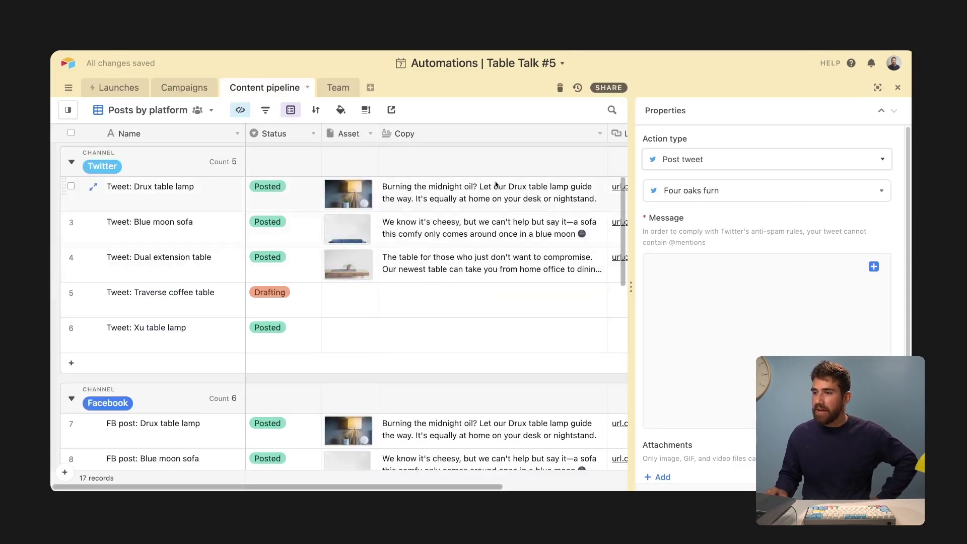
- Fill the tweet message with the triggering record's Copy field
{"action": "left_click", "coordinate": [685, 282]}
{"action": "left_click", "coordinate": [873, 267]}
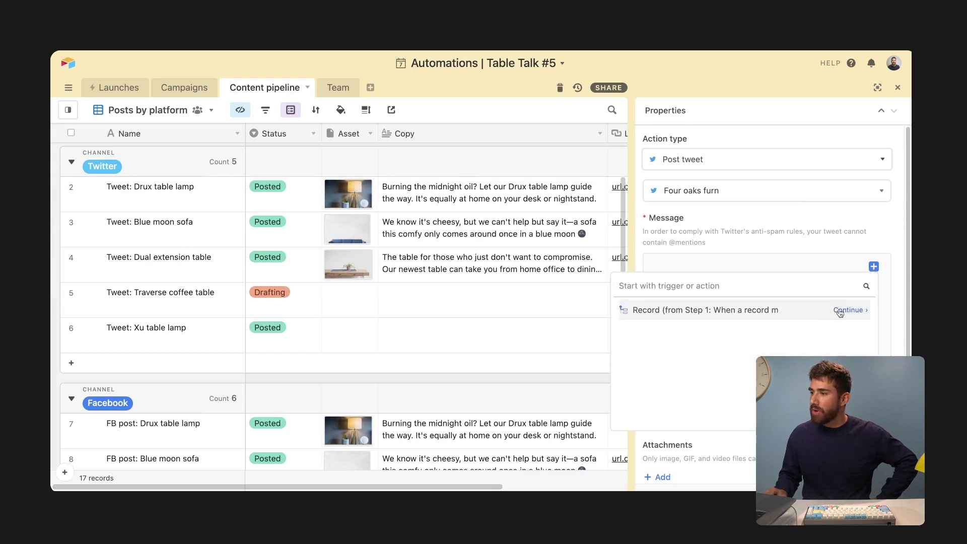
{"action": "left_click", "coordinate": [841, 311]}
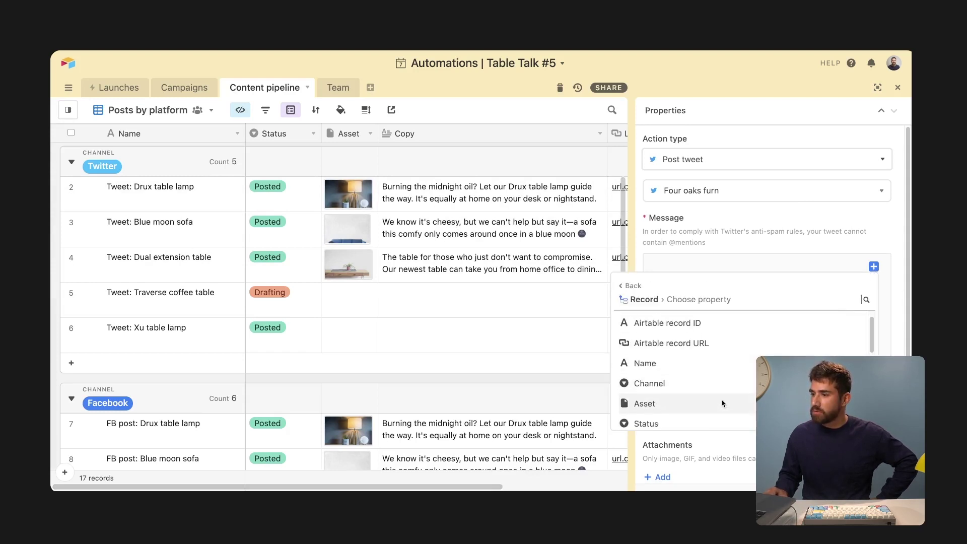
{"action": "scroll", "coordinate": [723, 403], "scroll_direction": "down", "scroll_amount": 3}
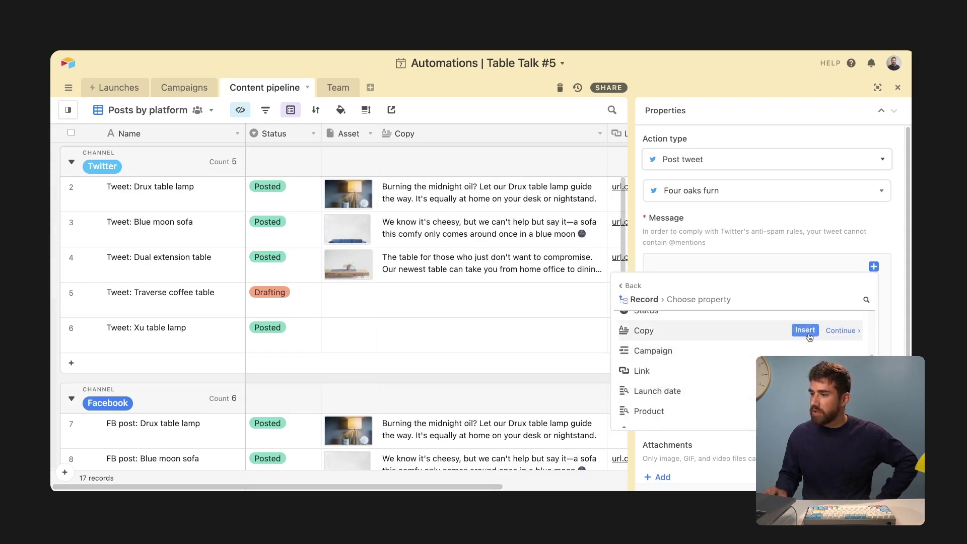
{"action": "left_click", "coordinate": [808, 335]}
- Attach the triggering record's Asset field to the tweet
{"action": "left_click", "coordinate": [347, 264]}
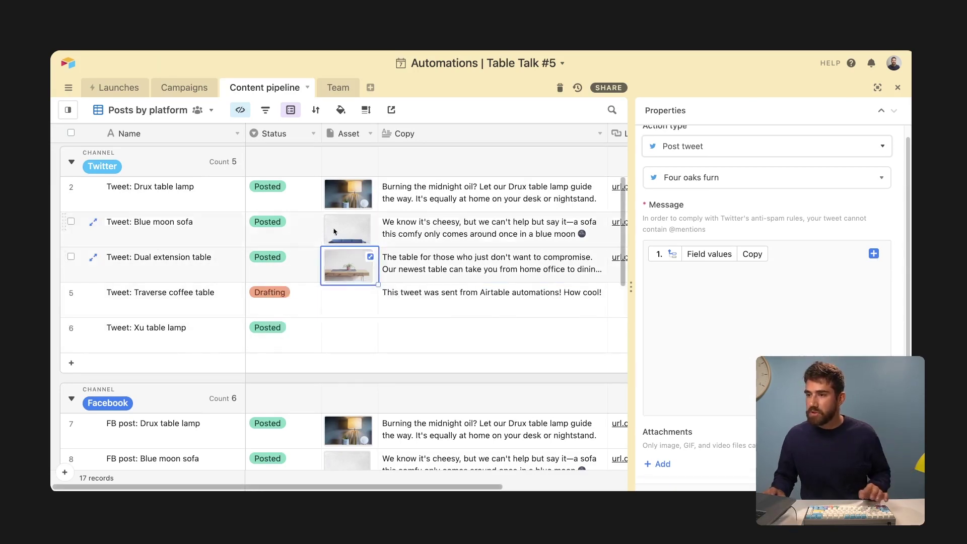
{"action": "left_click", "coordinate": [661, 458]}
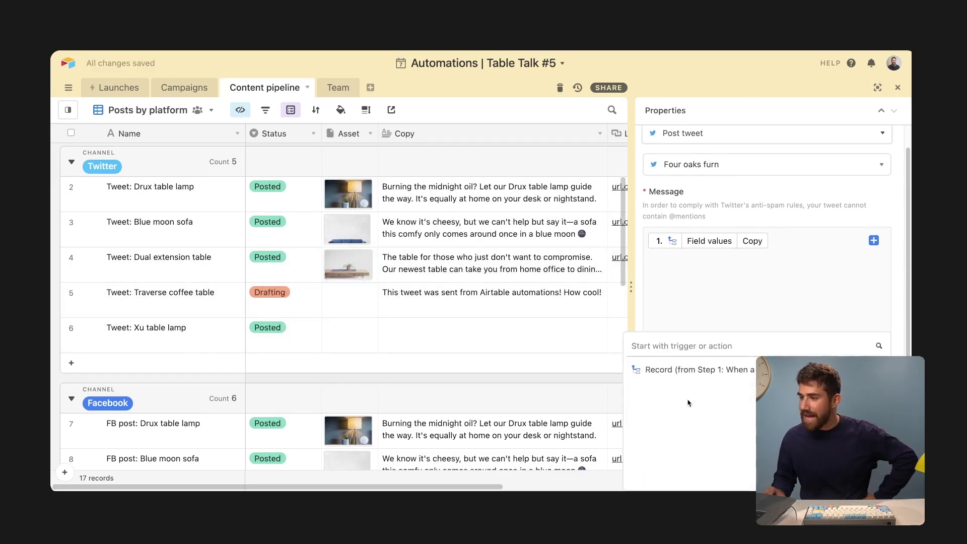
{"action": "left_click", "coordinate": [687, 369]}
{"action": "scroll", "coordinate": [705, 428], "scroll_direction": "down", "scroll_amount": 1}
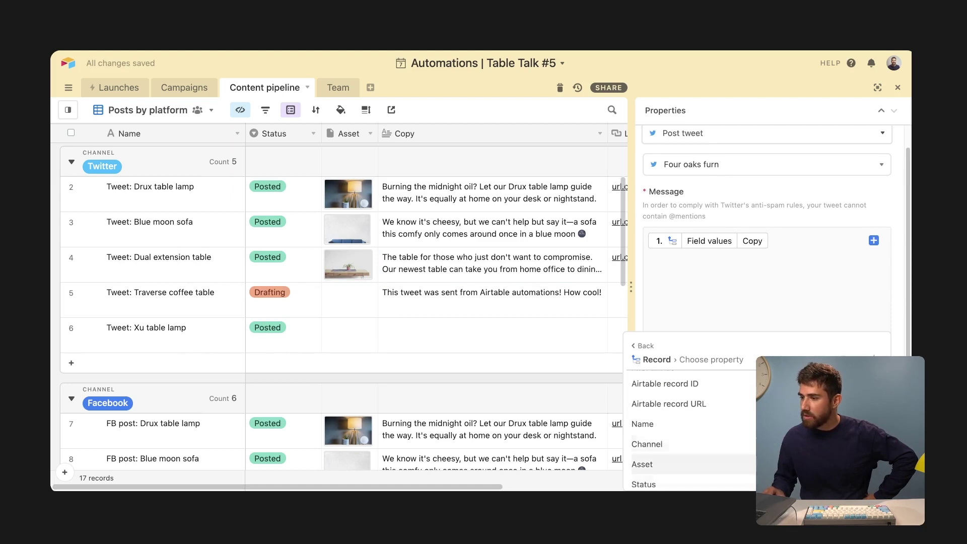
{"action": "left_click", "coordinate": [650, 464]}
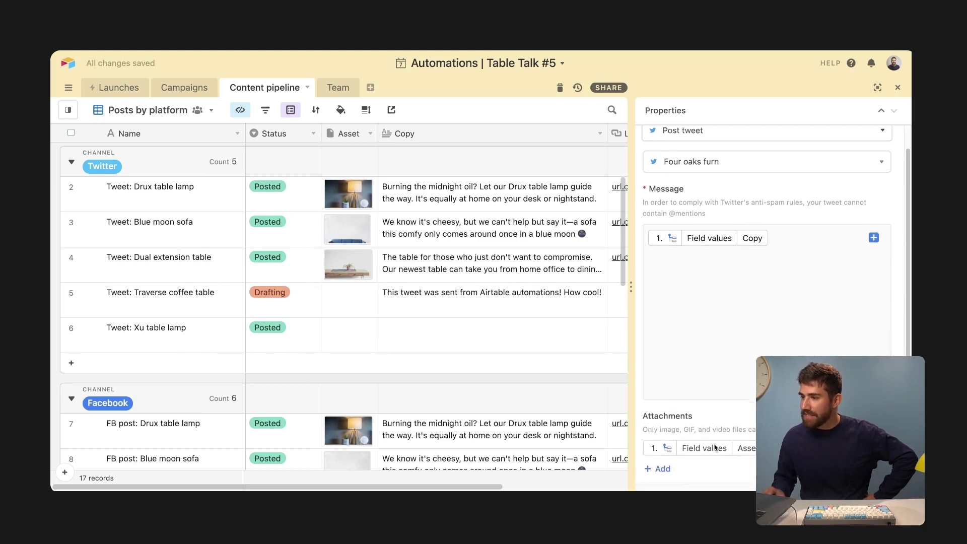
- Paste an image into the Traverse coffee table tweet's empty Asset cell
{"action": "scroll", "coordinate": [667, 407], "scroll_direction": "up", "scroll_amount": 1}
{"action": "left_click", "coordinate": [350, 300]}
{"action": "key", "text": "ctrl+v"}
{"action": "scroll", "coordinate": [755, 285], "scroll_direction": "down", "scroll_amount": 2}
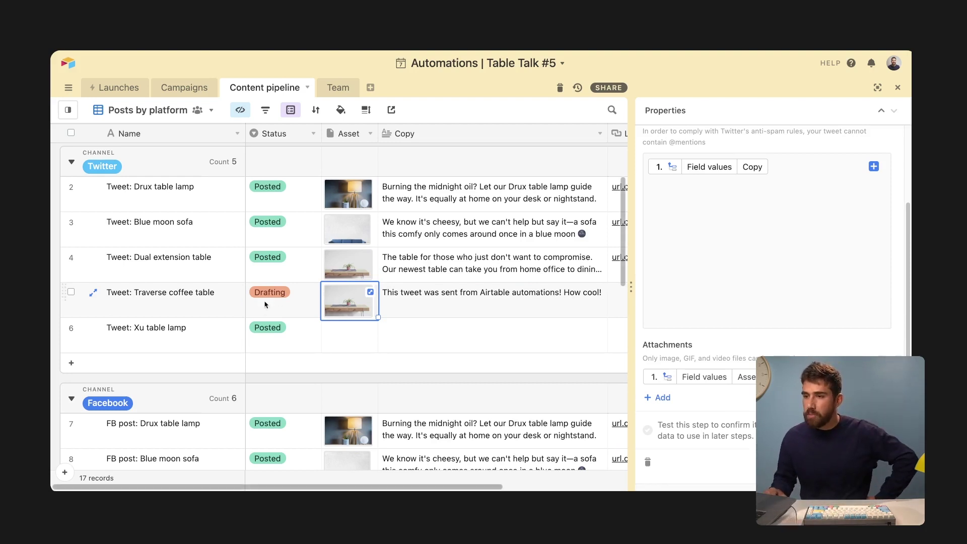
- Add an 'Update record' action targeting the Content pipeline table
{"action": "left_click", "coordinate": [287, 315]}
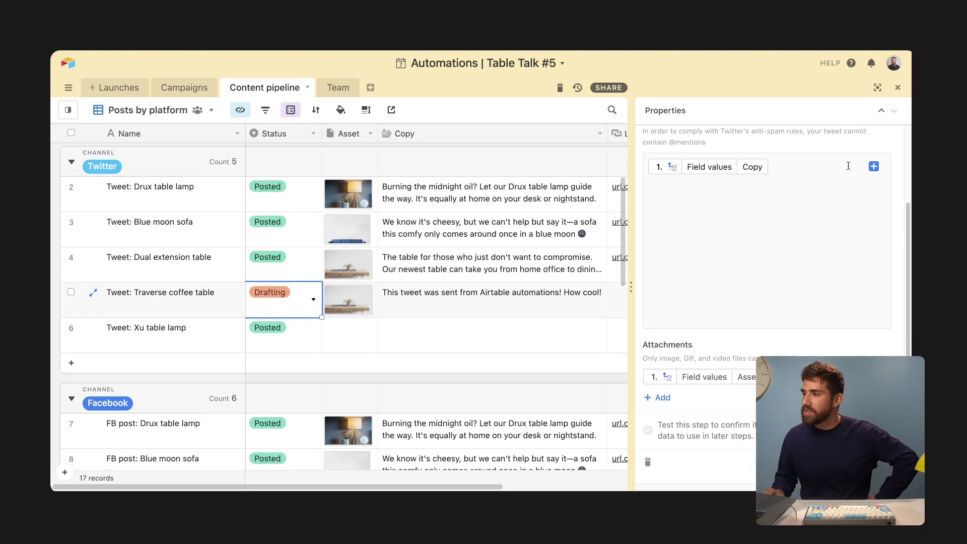
{"action": "left_click", "coordinate": [877, 87]}
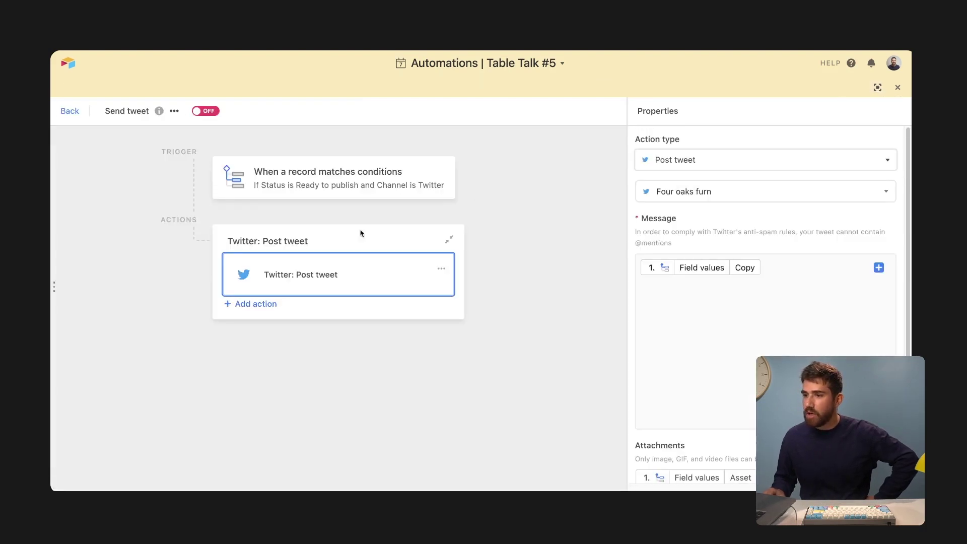
{"action": "left_click", "coordinate": [256, 304]}
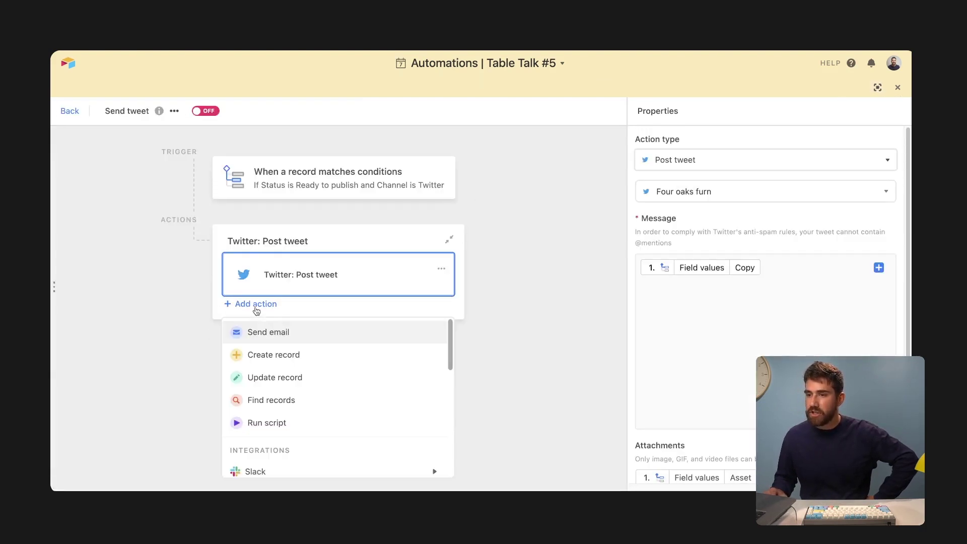
{"action": "left_click", "coordinate": [292, 384]}
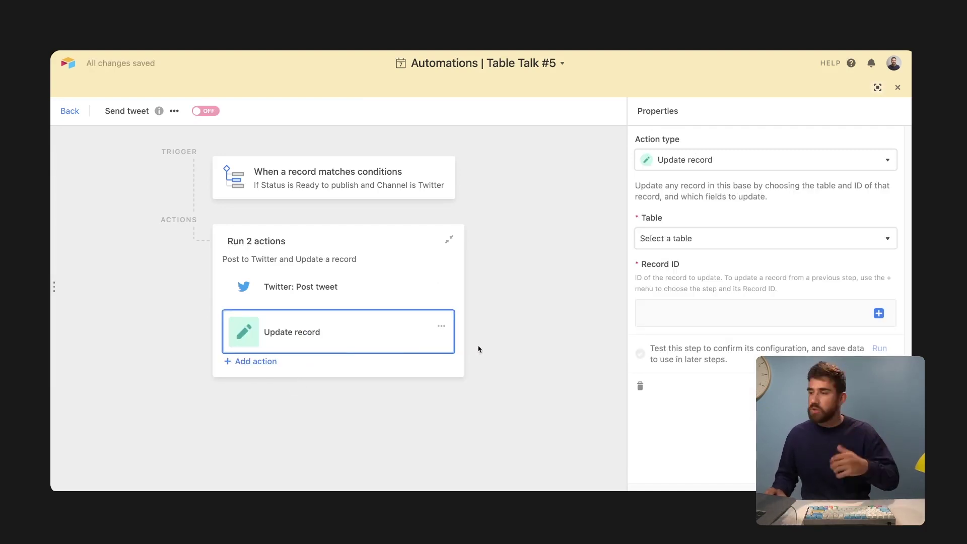
{"action": "left_click", "coordinate": [671, 242]}
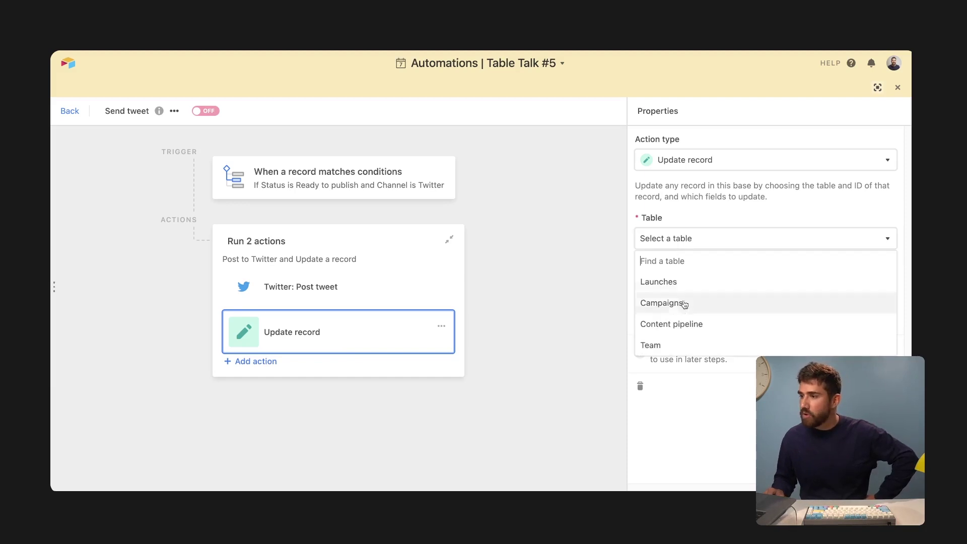
{"action": "left_click", "coordinate": [686, 325]}
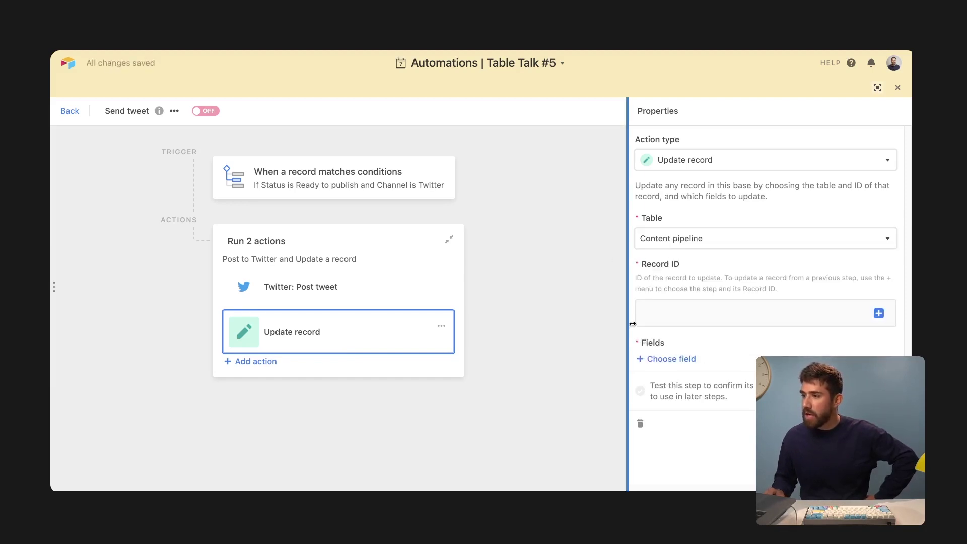
- Update the trigger record by its Airtable record ID, setting Status to Posted
{"action": "left_click", "coordinate": [877, 314]}
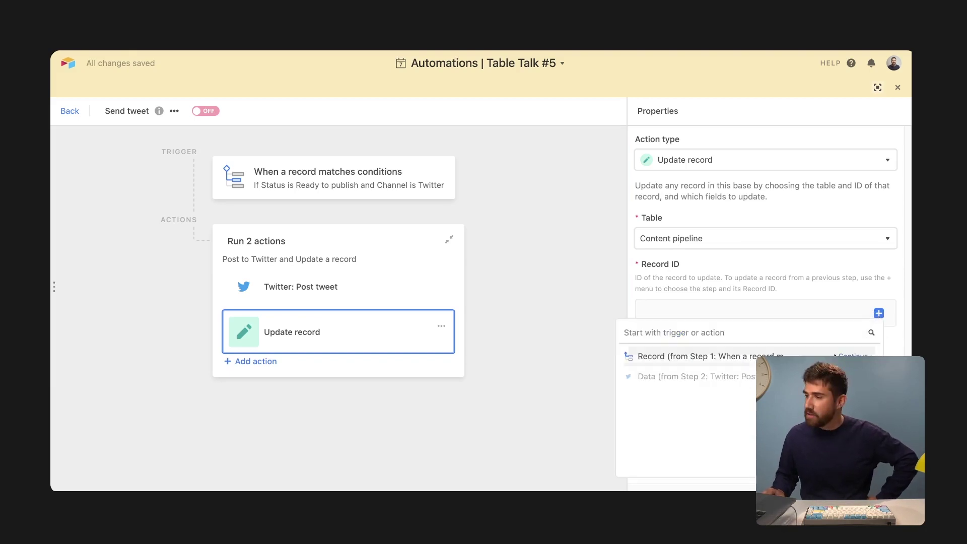
{"action": "left_click", "coordinate": [705, 351]}
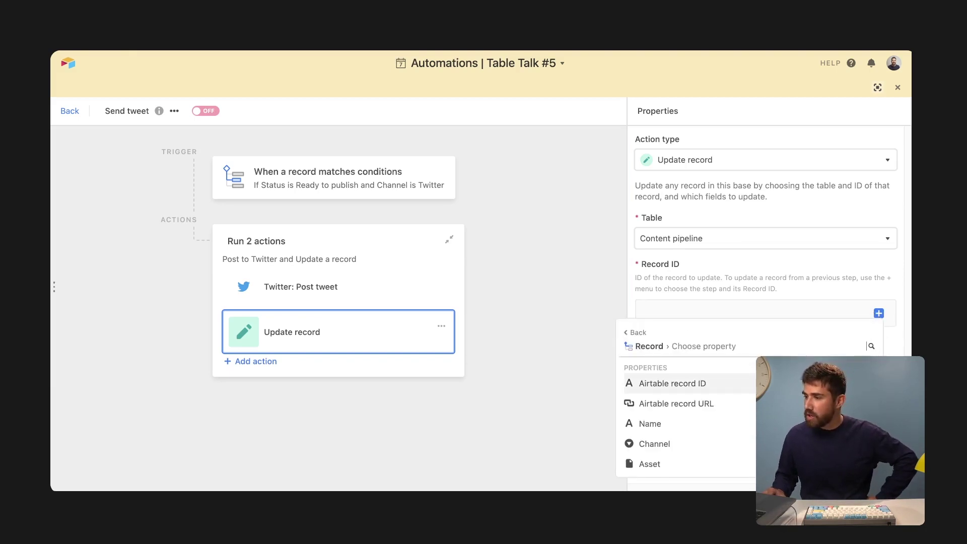
{"action": "key", "text": "Return"}
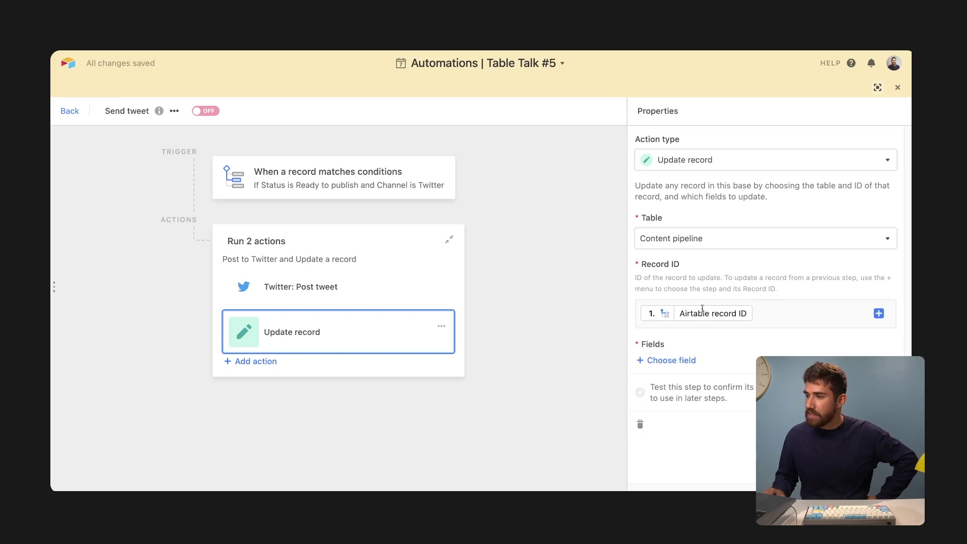
{"action": "left_click", "coordinate": [661, 360]}
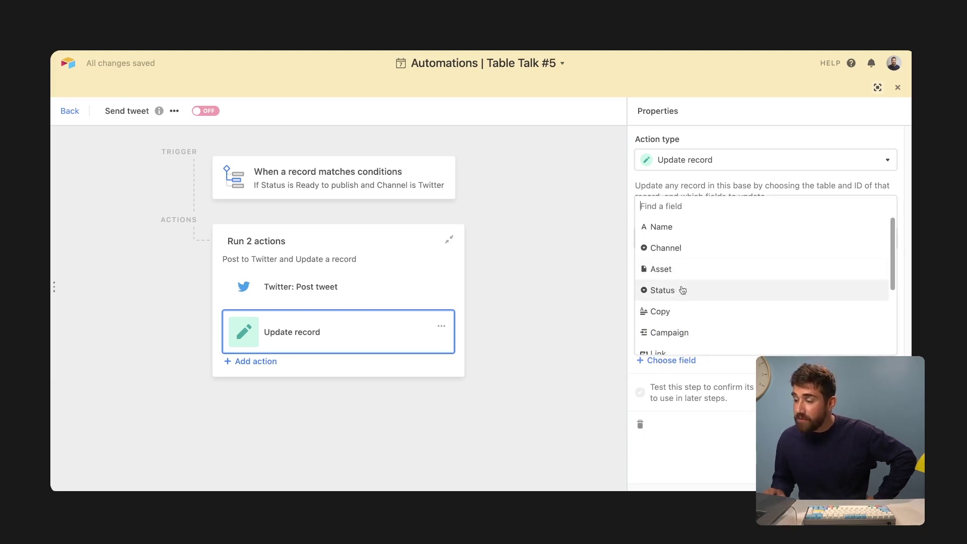
{"action": "left_click", "coordinate": [667, 286]}
{"action": "left_click", "coordinate": [686, 388]}
{"action": "type", "text": "Posted"}
{"action": "scroll", "coordinate": [752, 246], "scroll_direction": "down", "scroll_amount": 1}
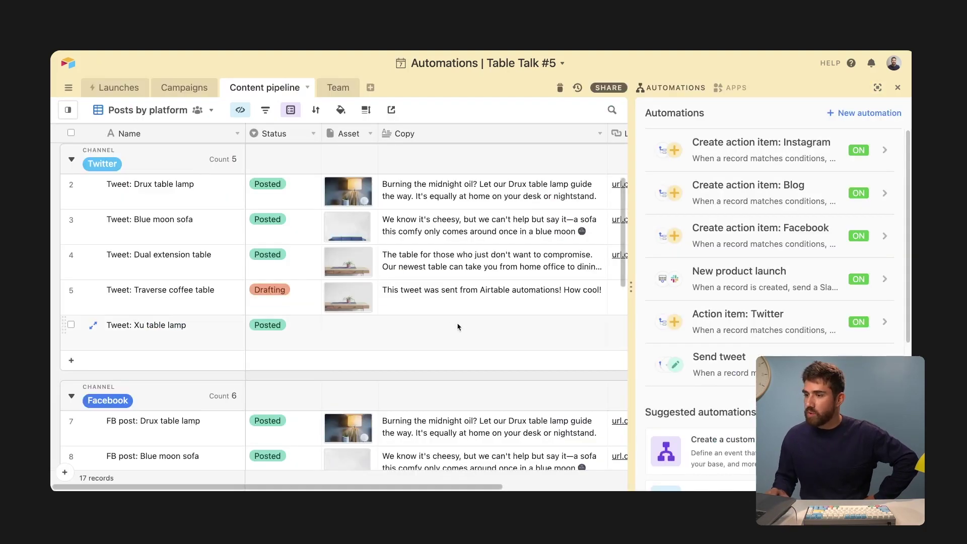
- Mark the Traverse coffee table tweet as Ready to publish
{"action": "left_click", "coordinate": [447, 322]}
{"action": "left_click", "coordinate": [447, 311]}
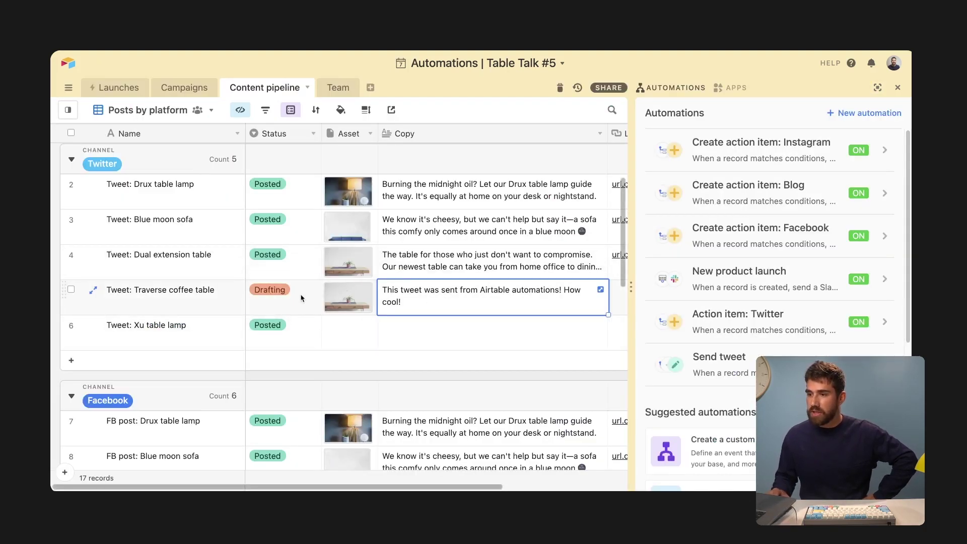
{"action": "left_click", "coordinate": [301, 298]}
{"action": "left_click", "coordinate": [303, 297]}
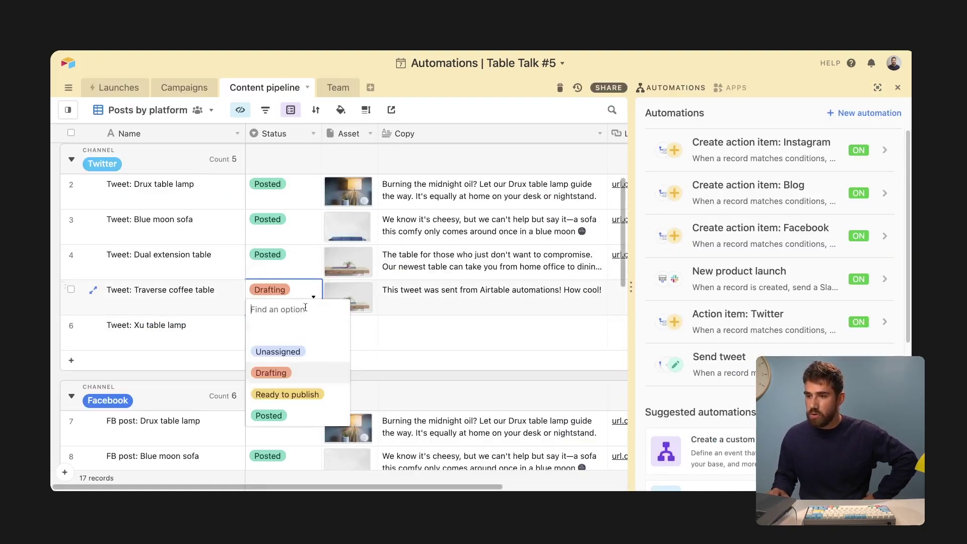
{"action": "left_click", "coordinate": [304, 395]}
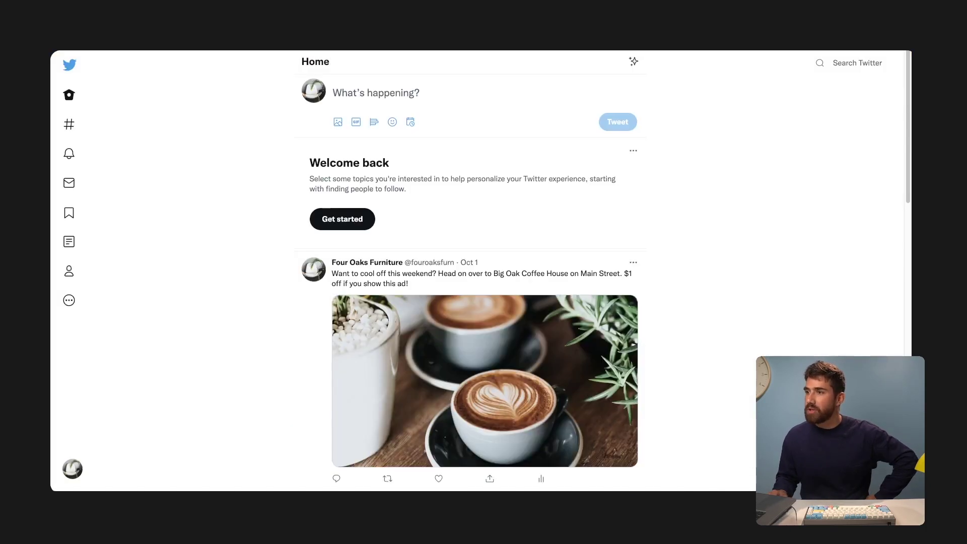
- Reload the Twitter home timeline to look for the tweet the automation posted
{"action": "key", "text": "ctrl+r"}
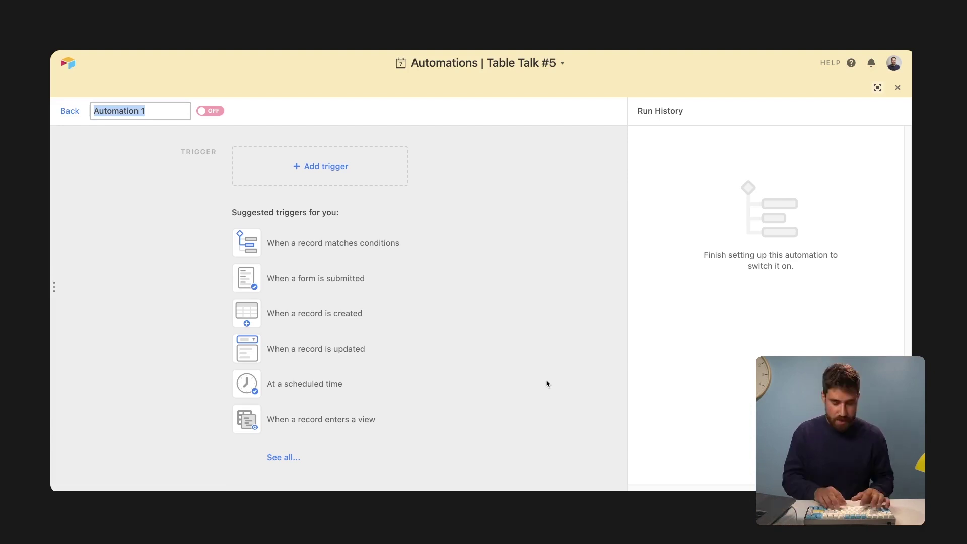
- Name the automation 'Send update on campaigns in progress' and give it an At scheduled time trigger
{"action": "type", "text": "Send update on"}
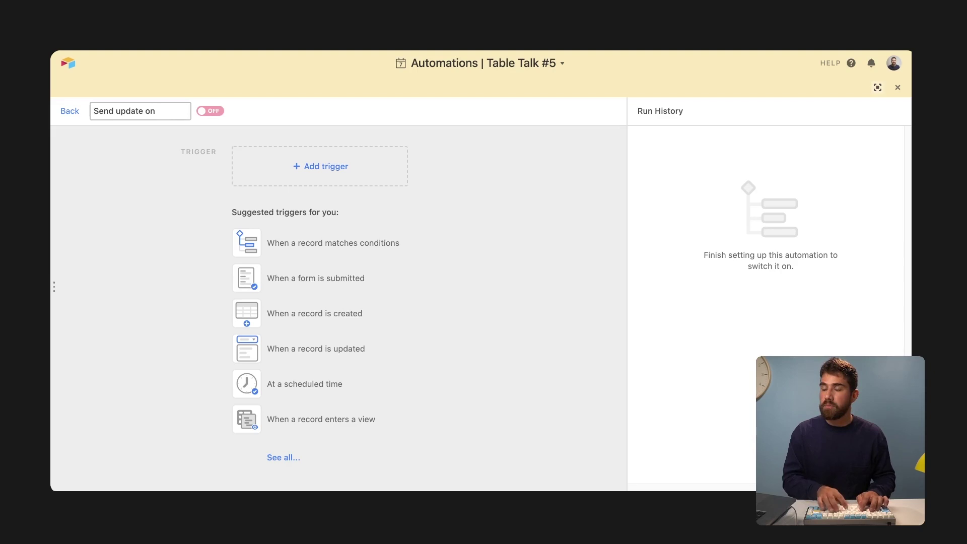
{"action": "type", "text": " campaigns in progress"}
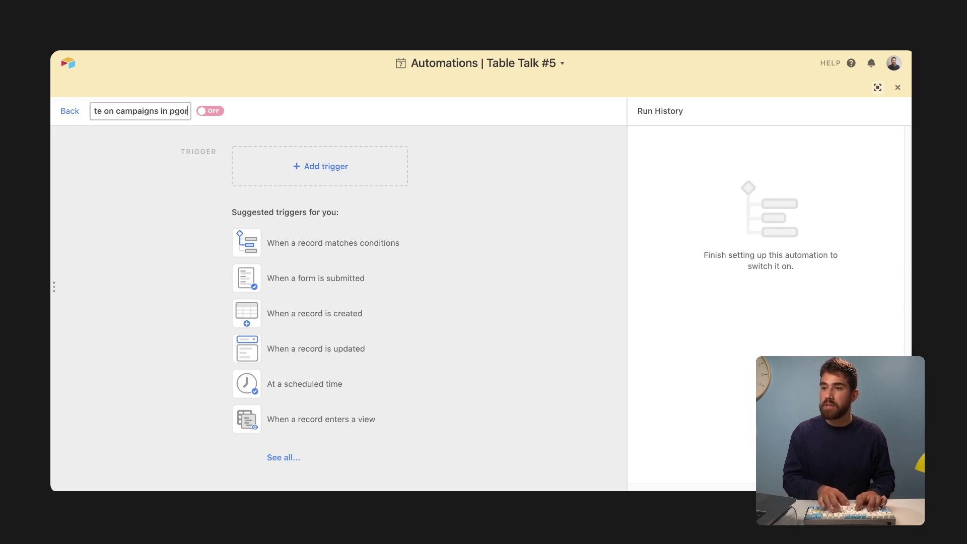
{"action": "left_click", "coordinate": [298, 173]}
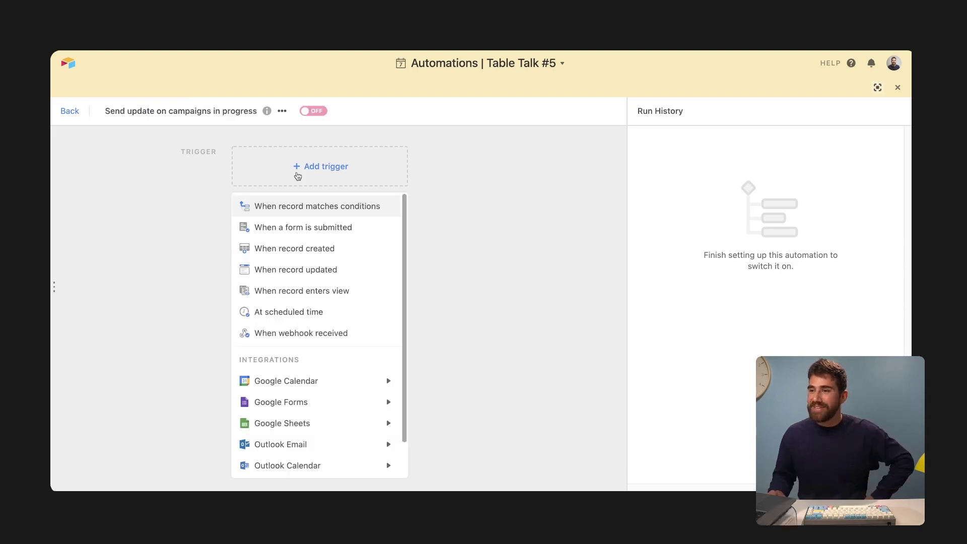
{"action": "left_click", "coordinate": [337, 313]}
- Set the schedule to repeat every 1 week on Monday at 10:00am
{"action": "left_click", "coordinate": [713, 236]}
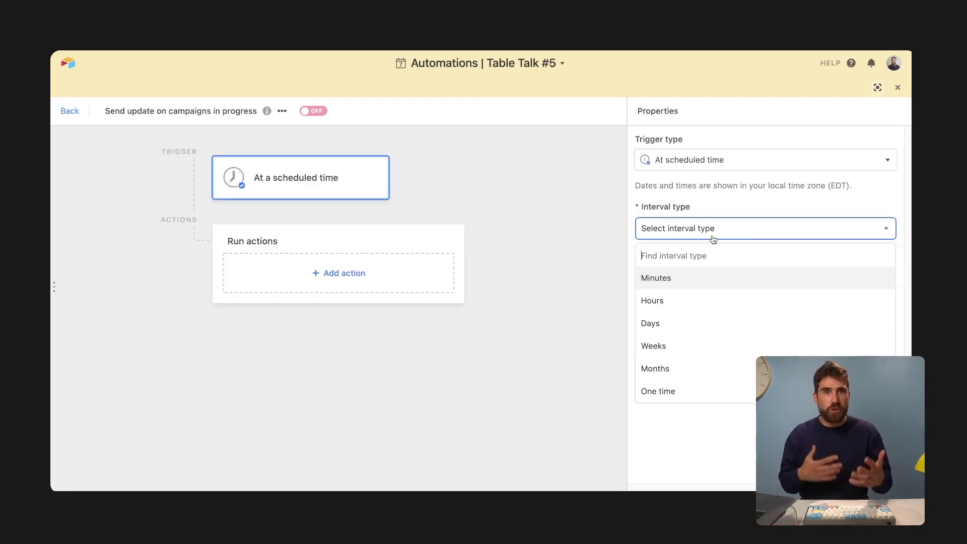
{"action": "left_click", "coordinate": [687, 343]}
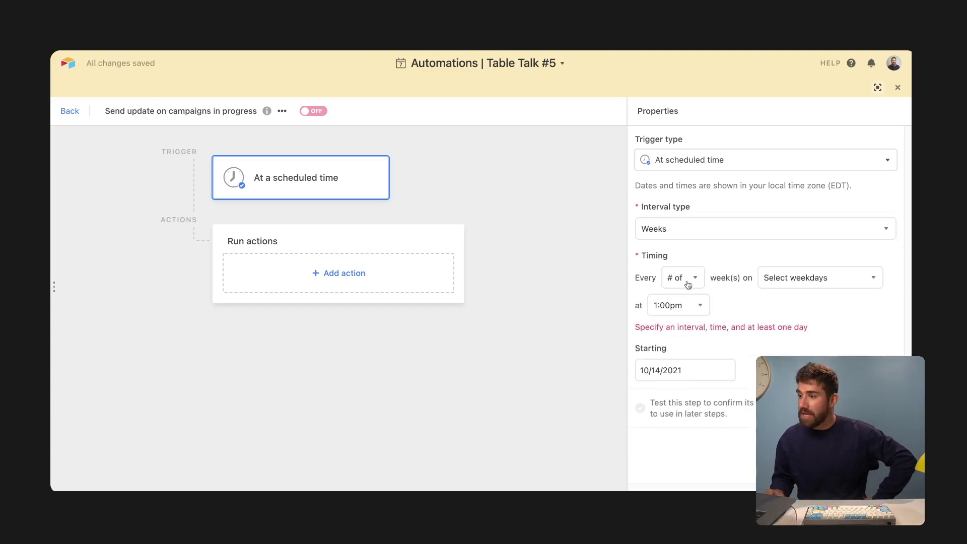
{"action": "left_click", "coordinate": [686, 291]}
{"action": "left_click", "coordinate": [683, 329]}
{"action": "left_click", "coordinate": [808, 280]}
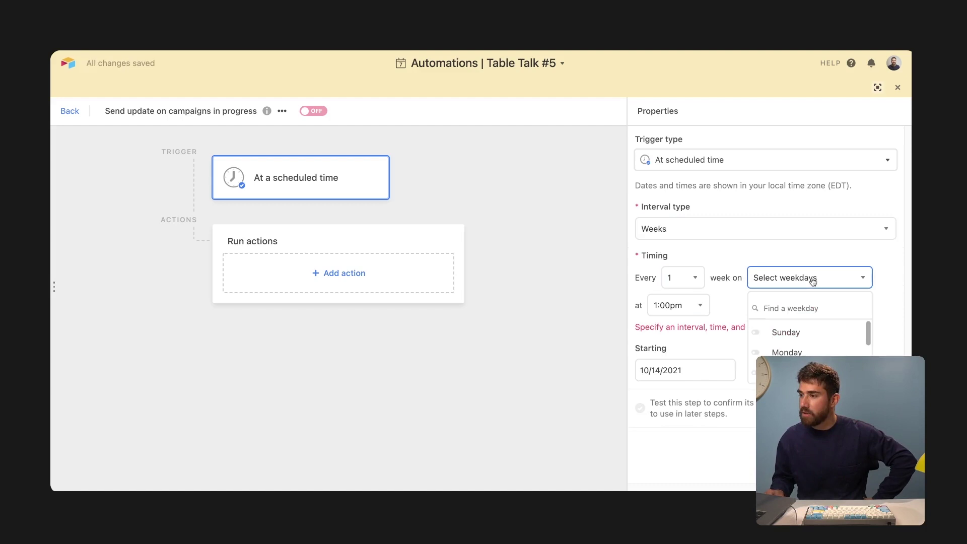
{"action": "left_click", "coordinate": [784, 353]}
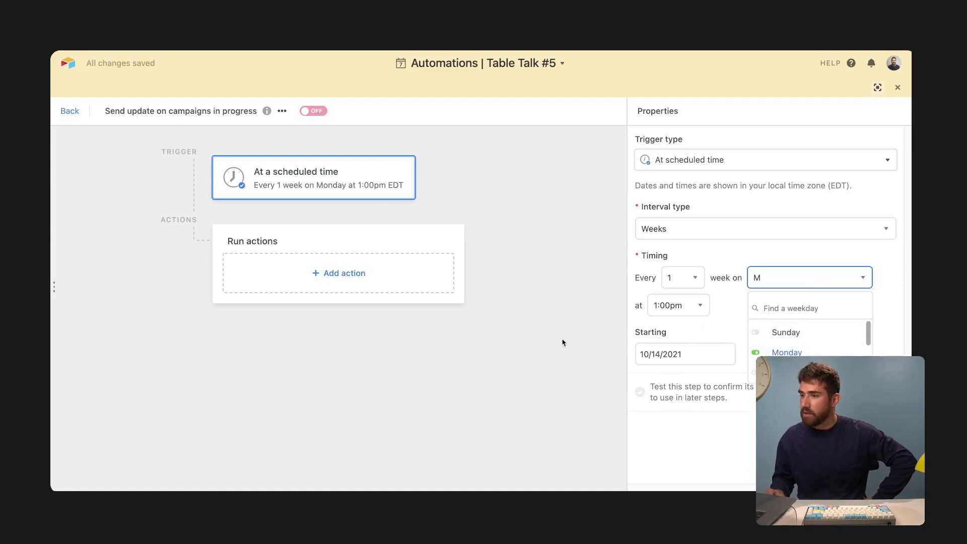
{"action": "left_click", "coordinate": [556, 281]}
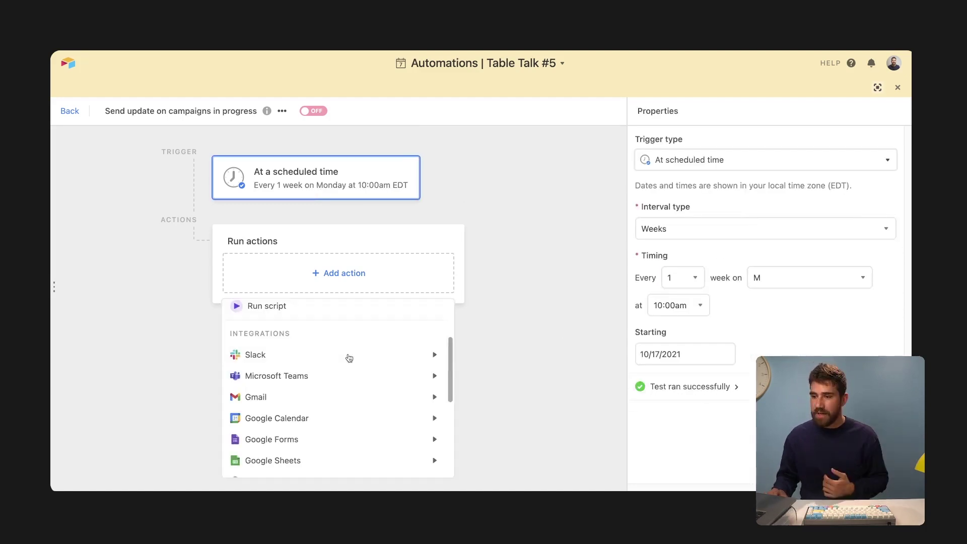
- Add a Find records step that finds Campaigns records based on a condition, and add a condition
{"action": "left_click", "coordinate": [260, 385]}
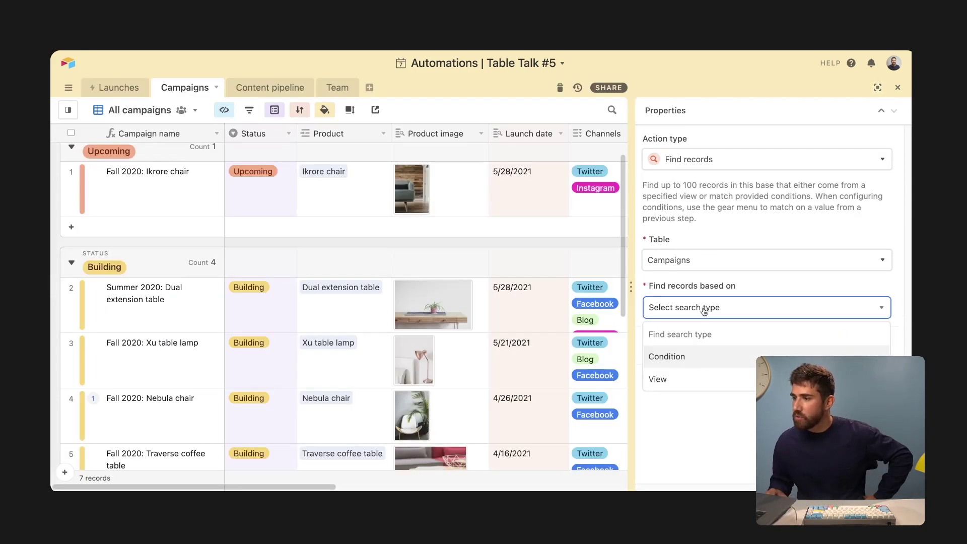
{"action": "left_click", "coordinate": [697, 364]}
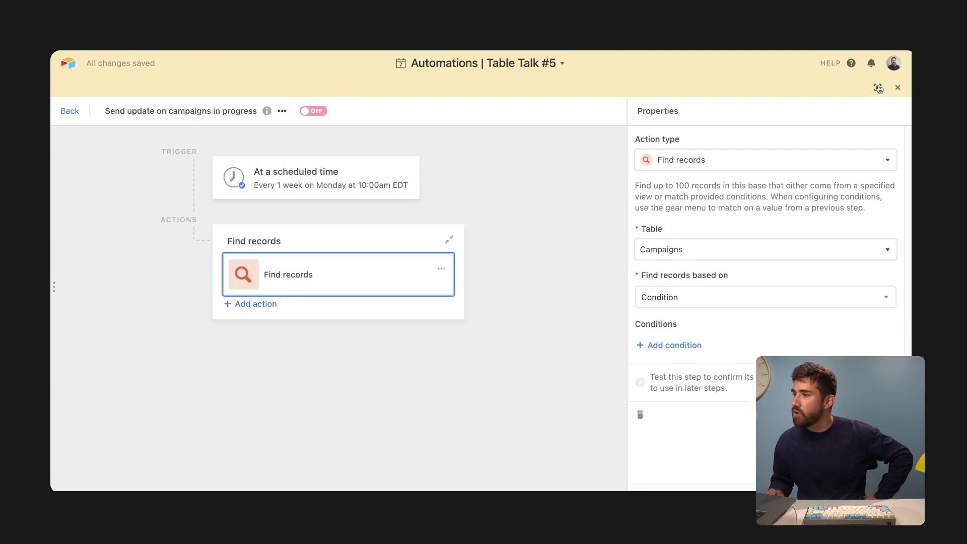
{"action": "left_click", "coordinate": [722, 306]}
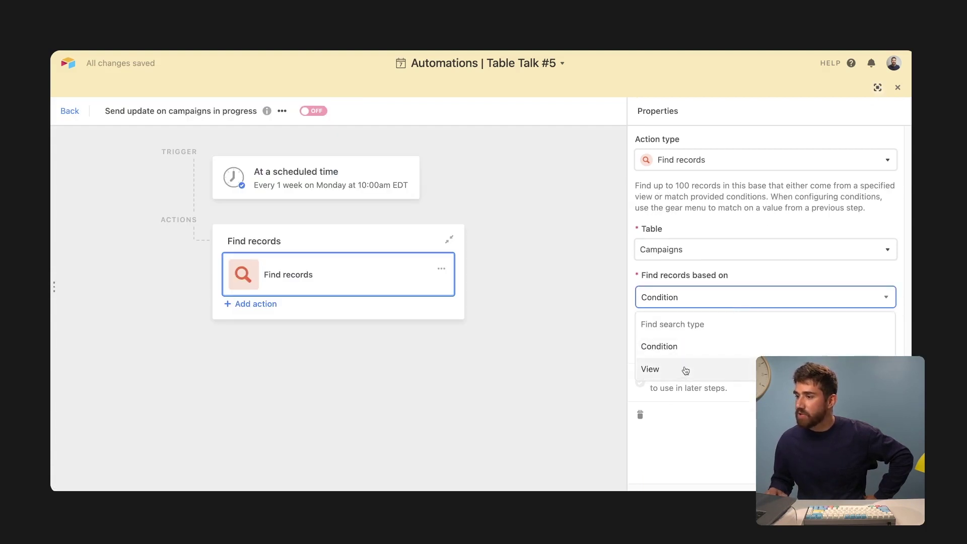
{"action": "left_click", "coordinate": [663, 346]}
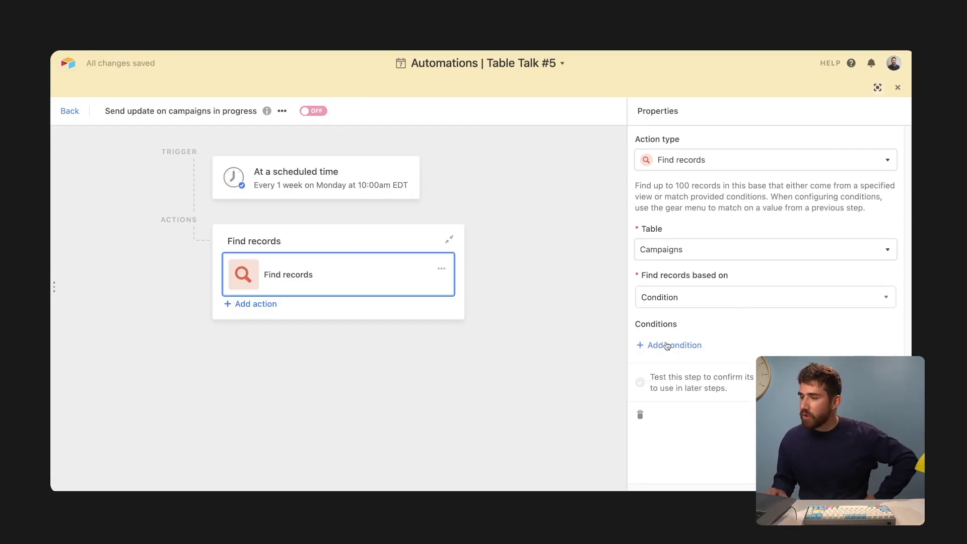
{"action": "left_click", "coordinate": [669, 342]}
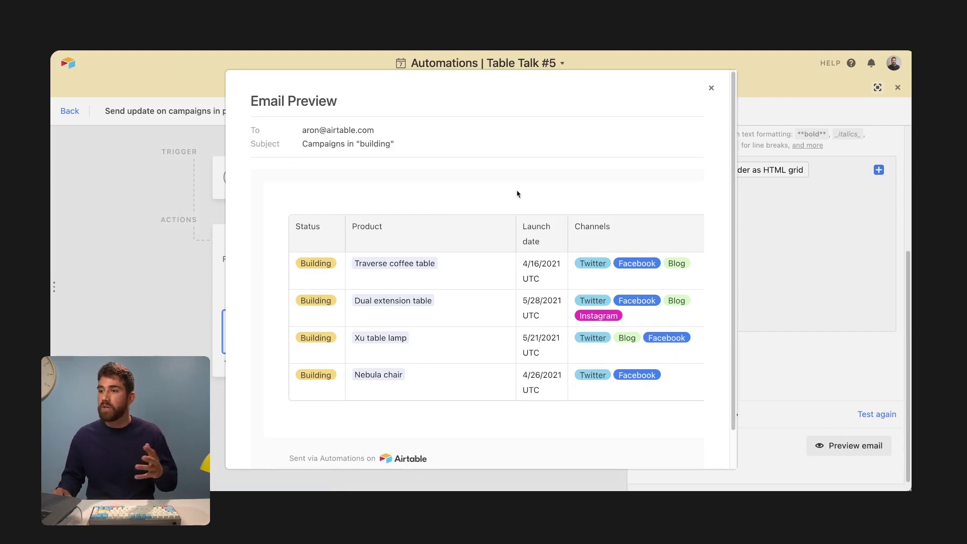
- Close the email preview
{"action": "left_click", "coordinate": [831, 257]}
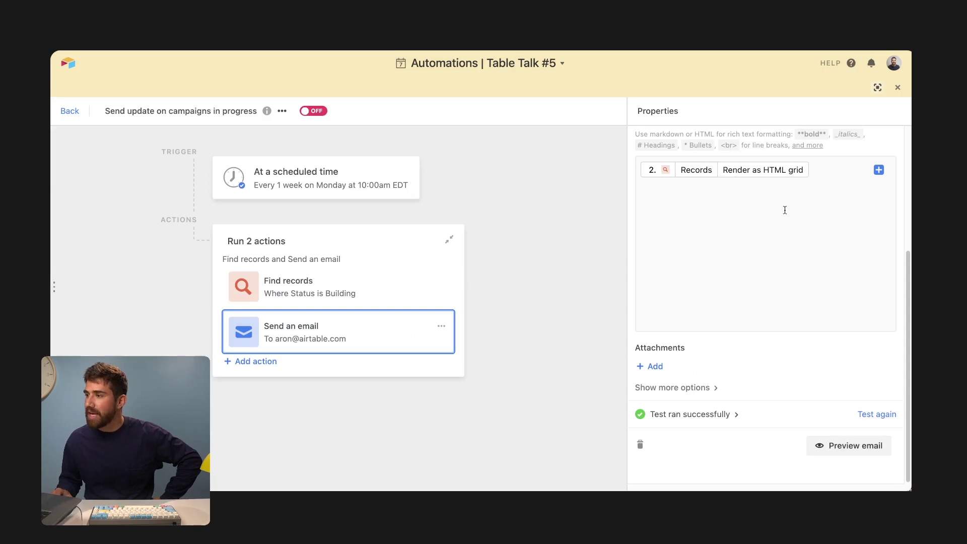